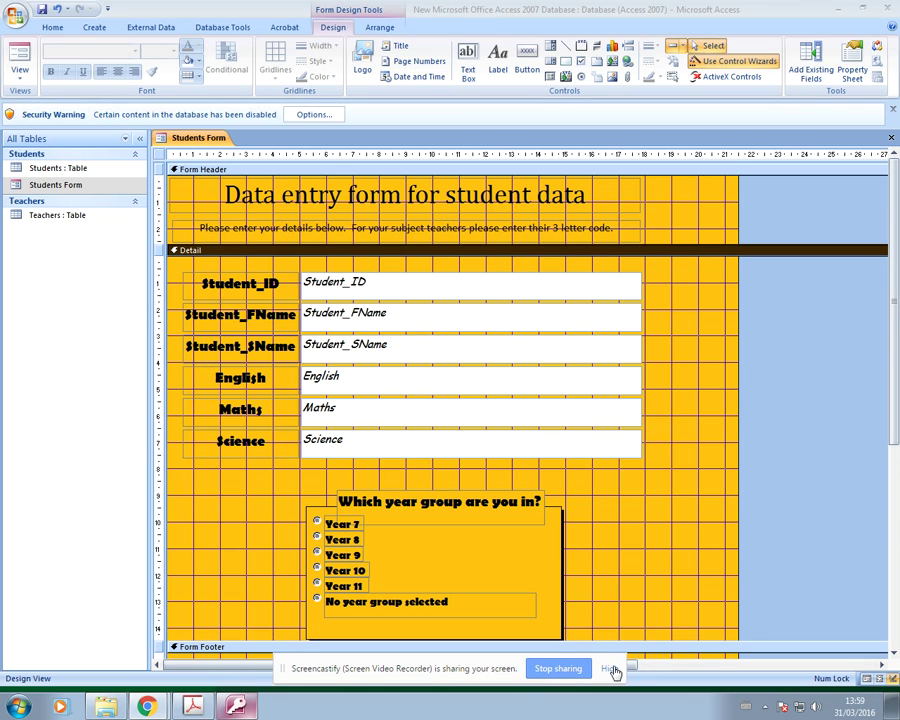
- Enlarge the Detail section by dragging the Form Footer bar lower
left_click(612, 669)
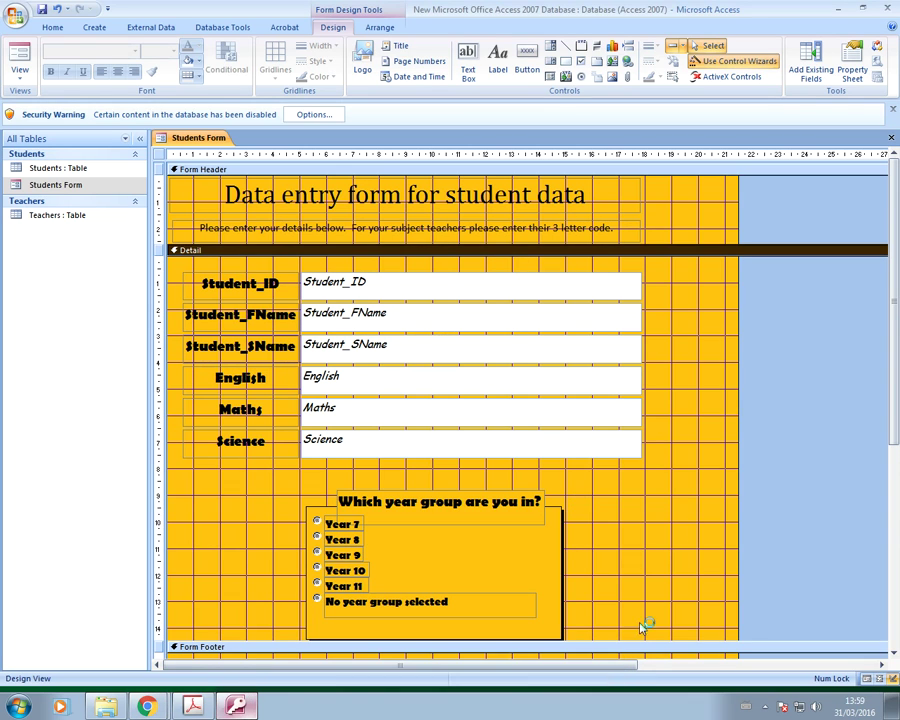
left_click(552, 48)
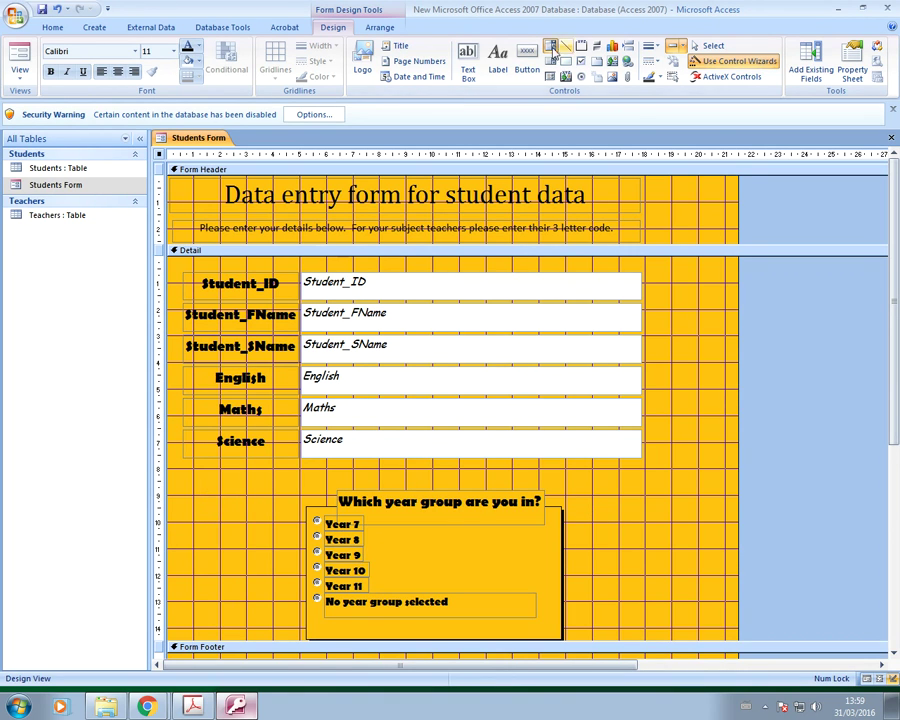
scroll(650, 597, "down", 2)
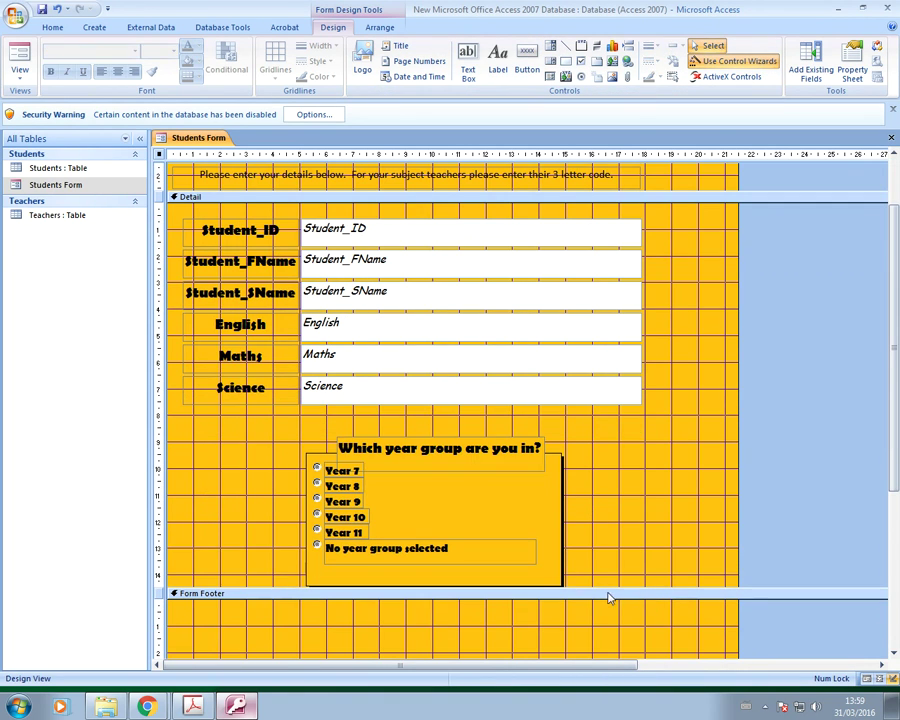
left_click_drag(600, 587, 596, 652)
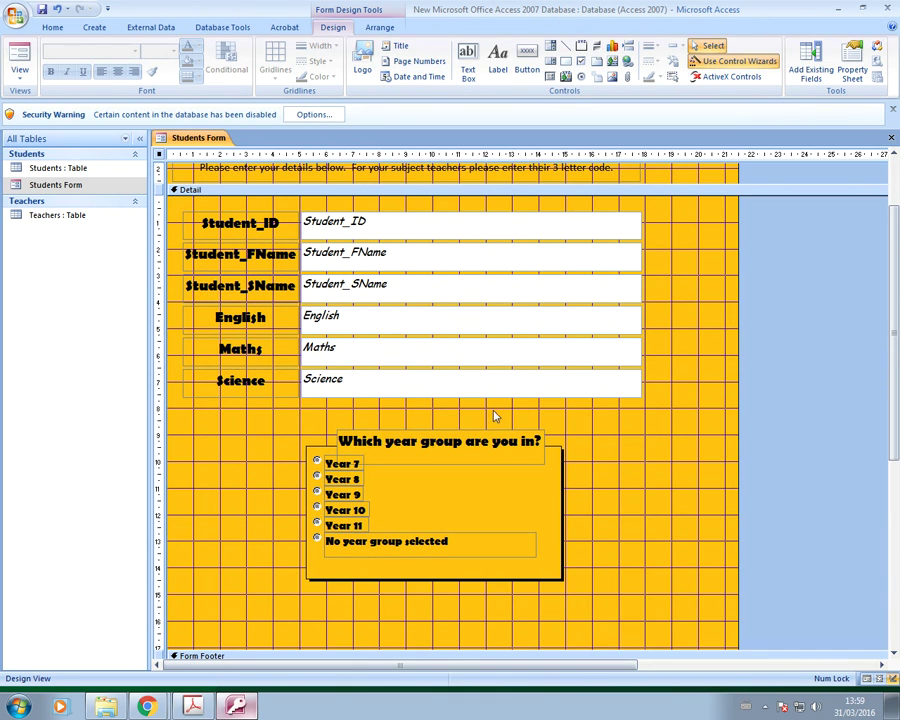
- Move the year-group option group slightly higher, nearer the subject fields
left_click(557, 510)
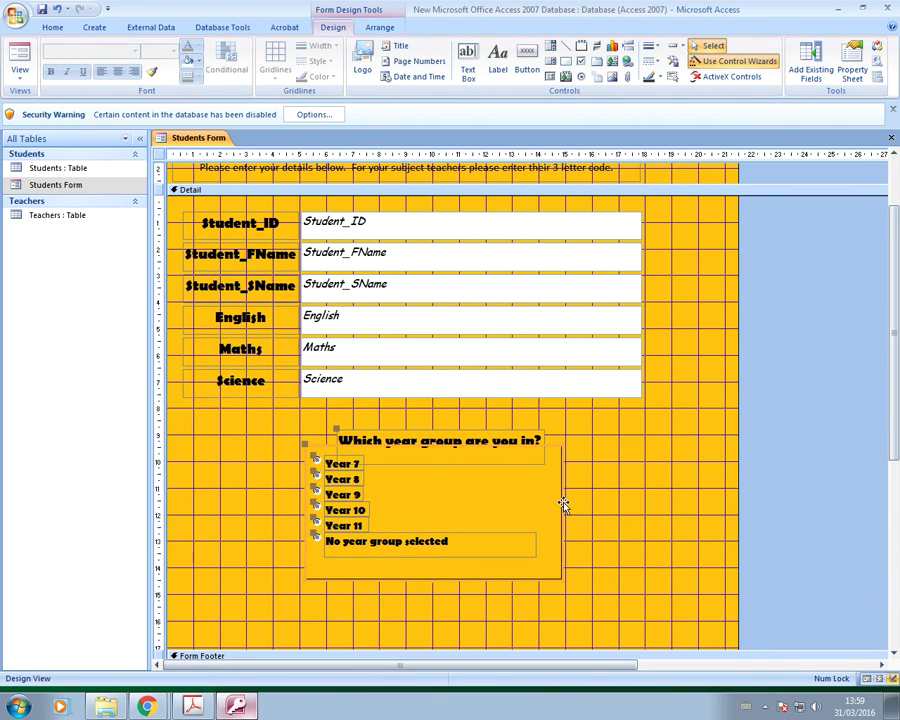
left_click_drag(563, 505, 563, 505)
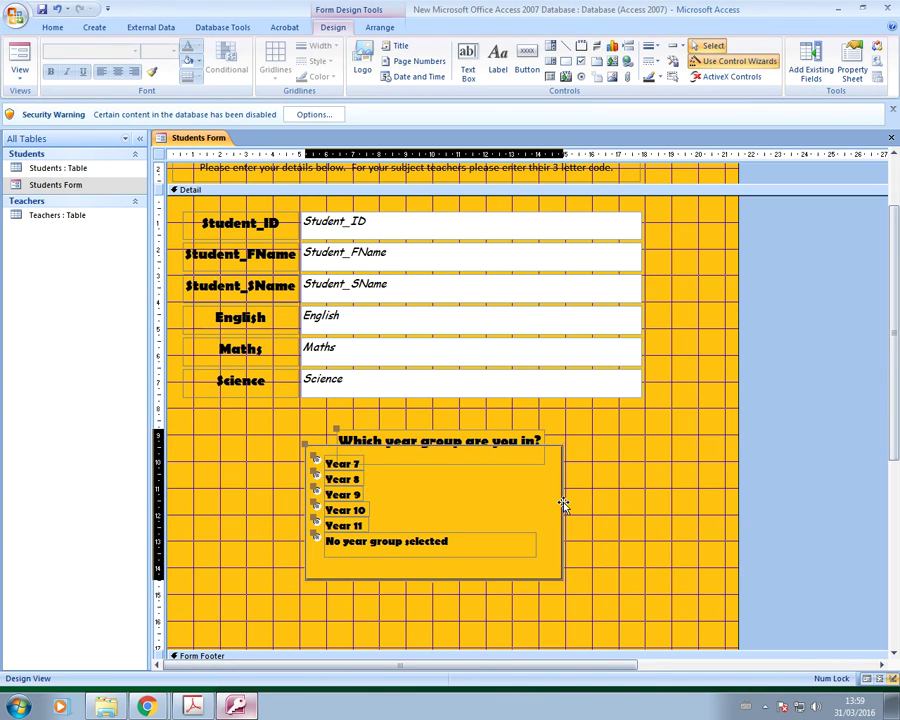
left_click_drag(563, 505, 565, 492)
left_click(618, 590)
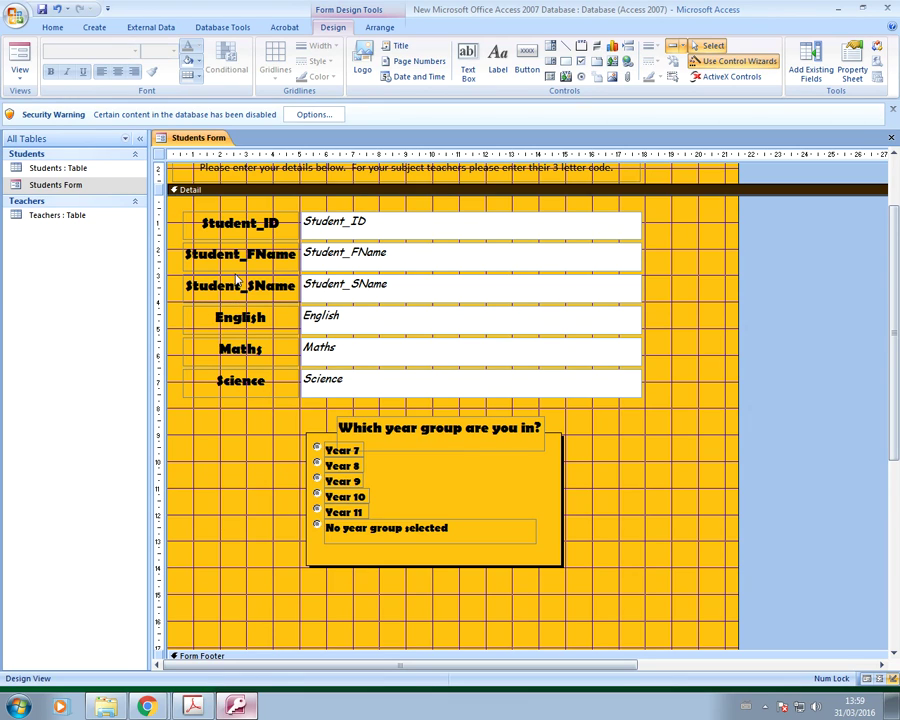
- Draw a combo box at the Detail section's bottom left and choose to type its values manually
left_click(550, 48)
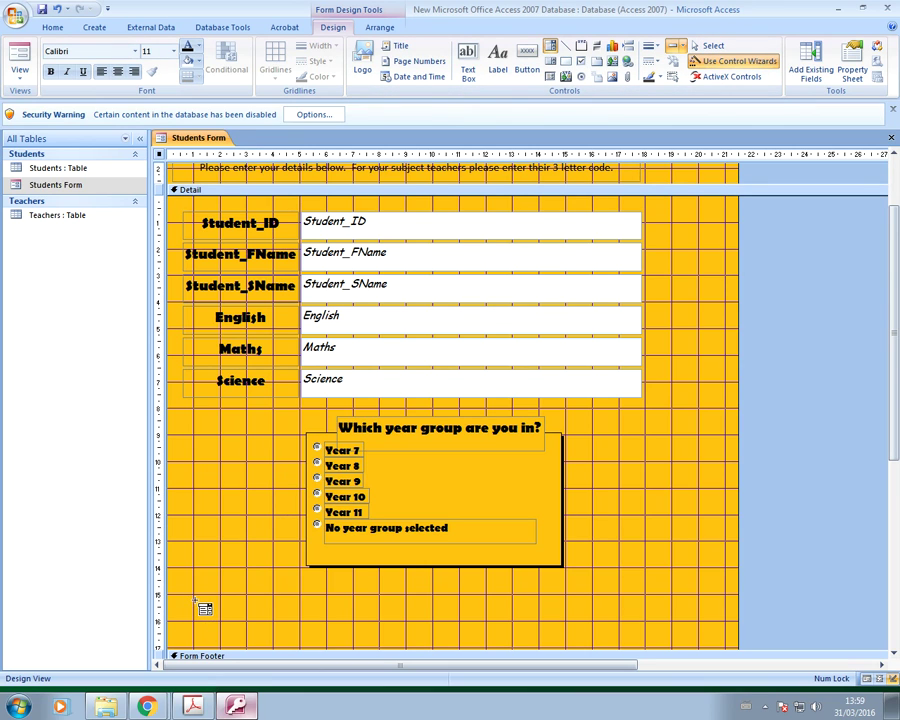
left_click_drag(197, 601, 308, 620)
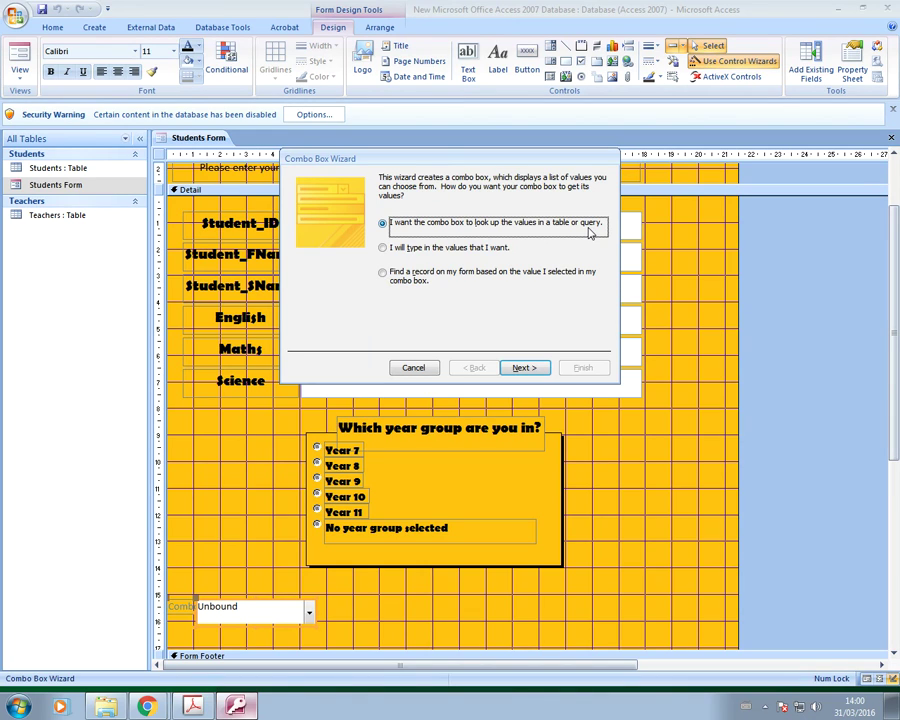
left_click(383, 249)
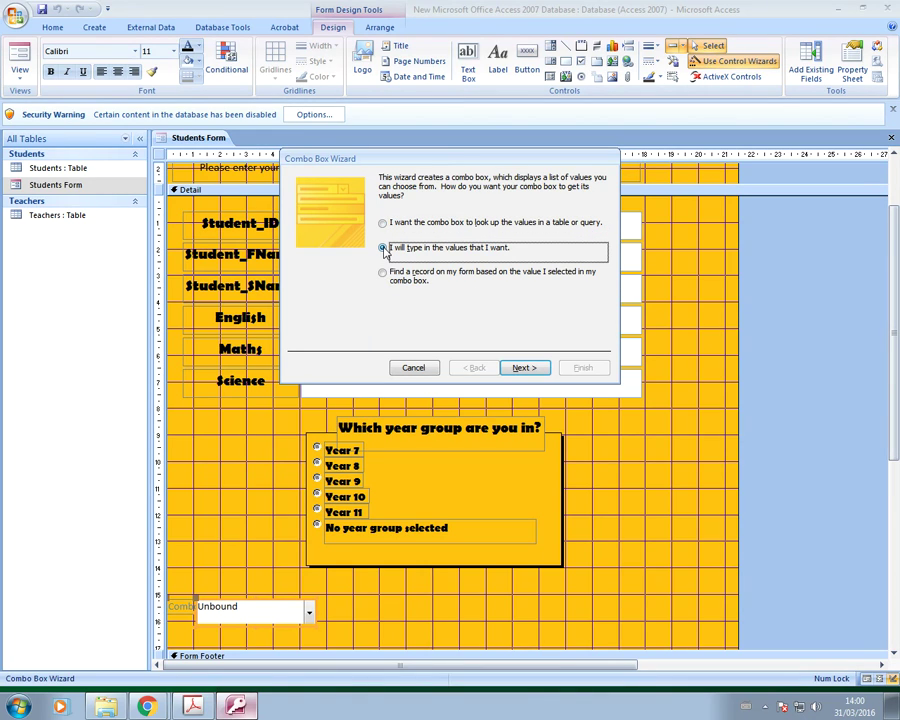
- Enter Male and Female as the combo box's list values
left_click(524, 368)
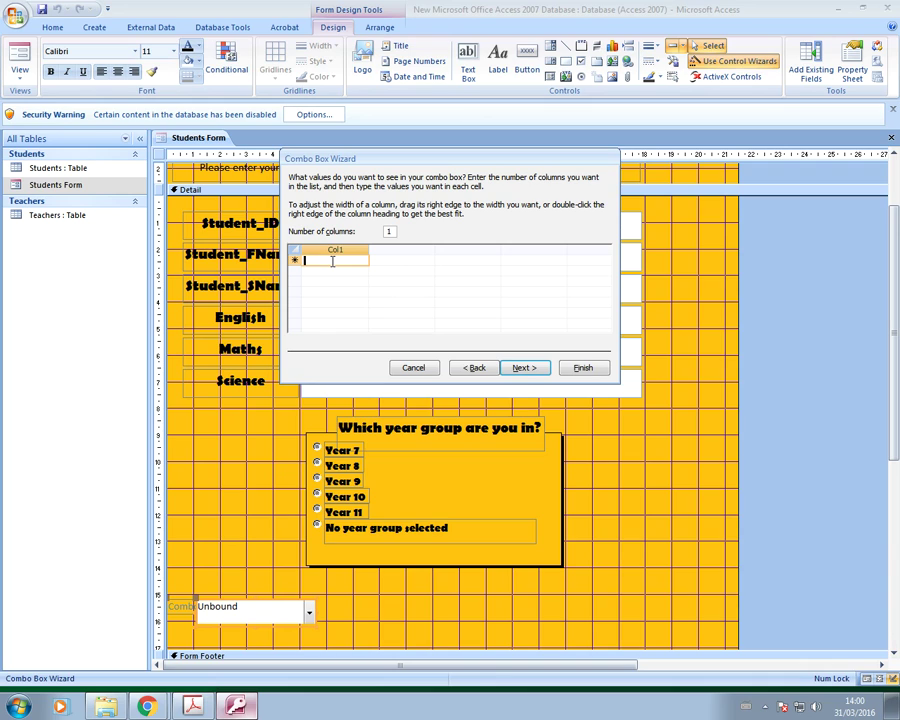
type("Male")
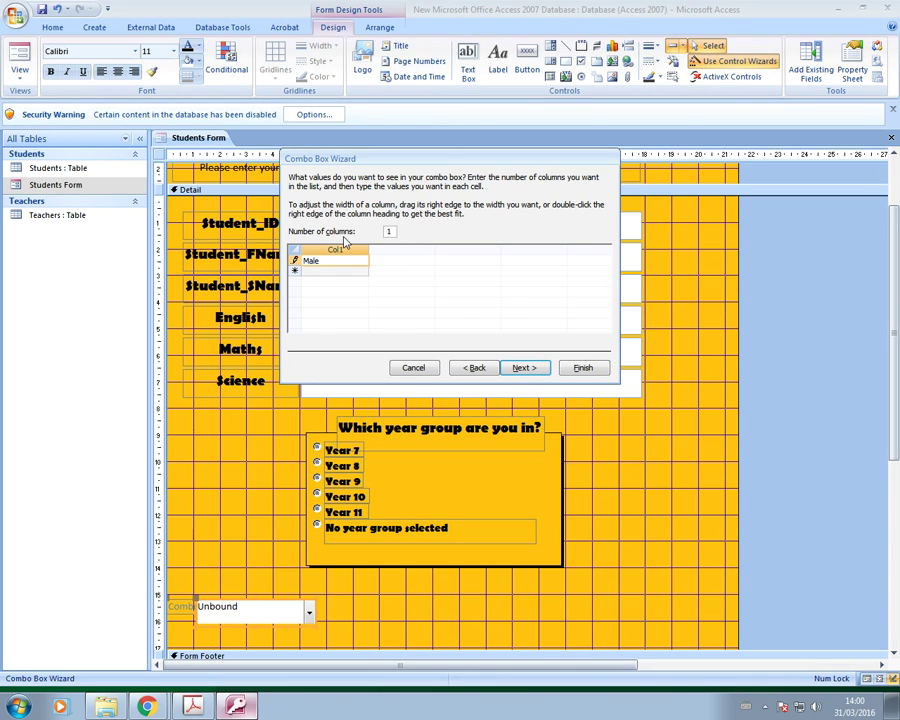
left_click(315, 271)
type("Female")
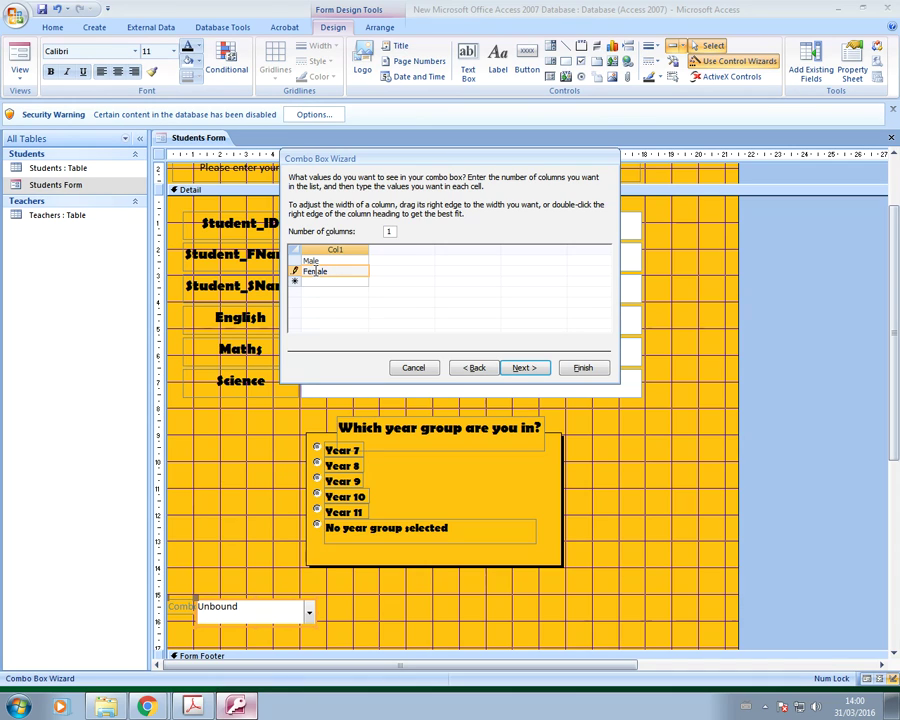
- Store the chosen value in the Gender field and label the combo box Gender
left_click(522, 367)
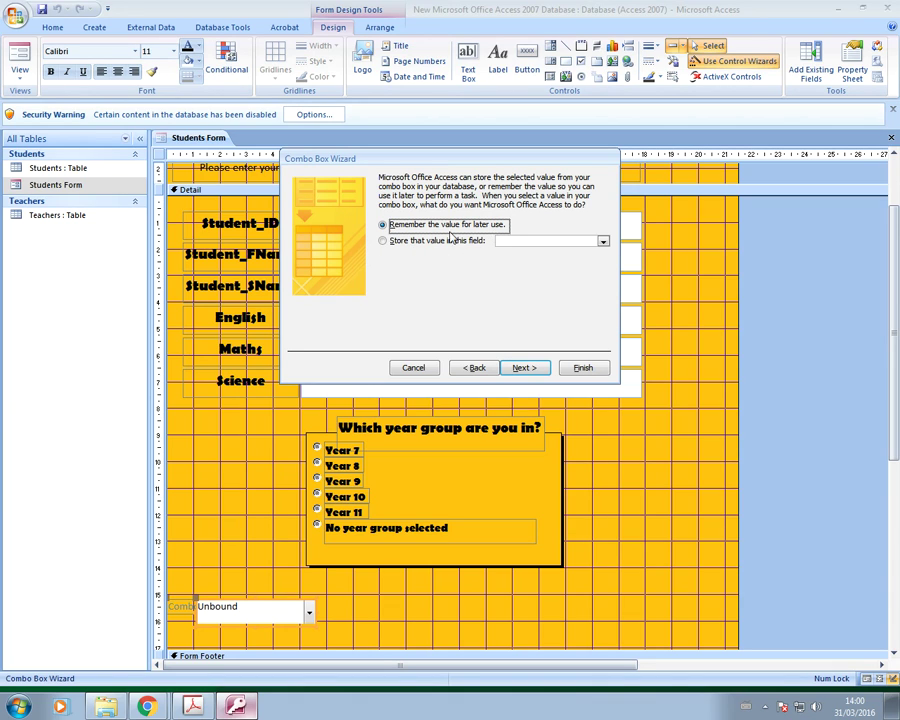
left_click(384, 242)
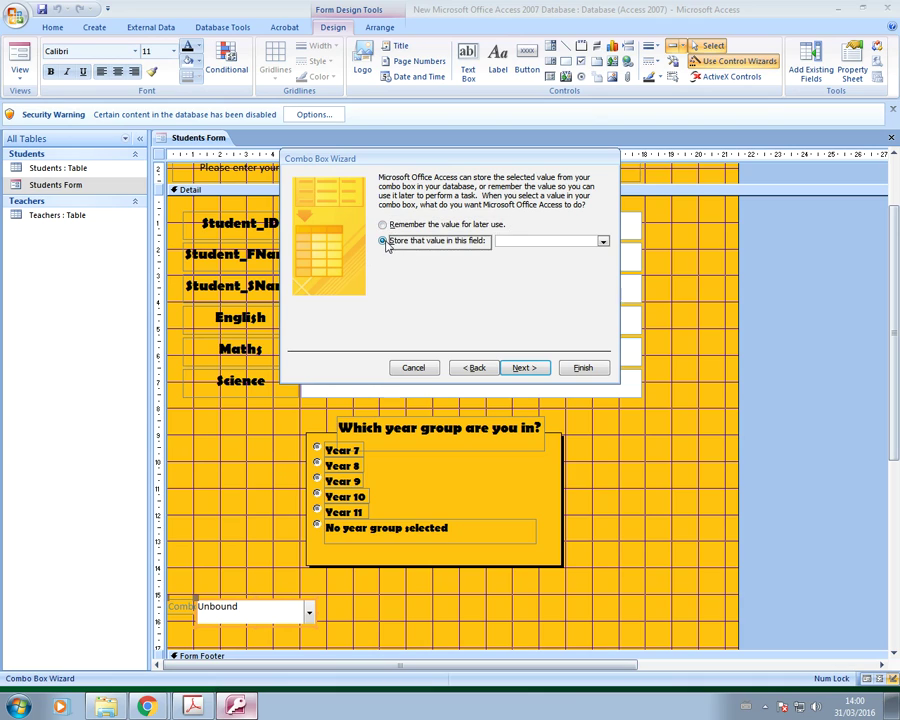
left_click(603, 241)
left_click(533, 292)
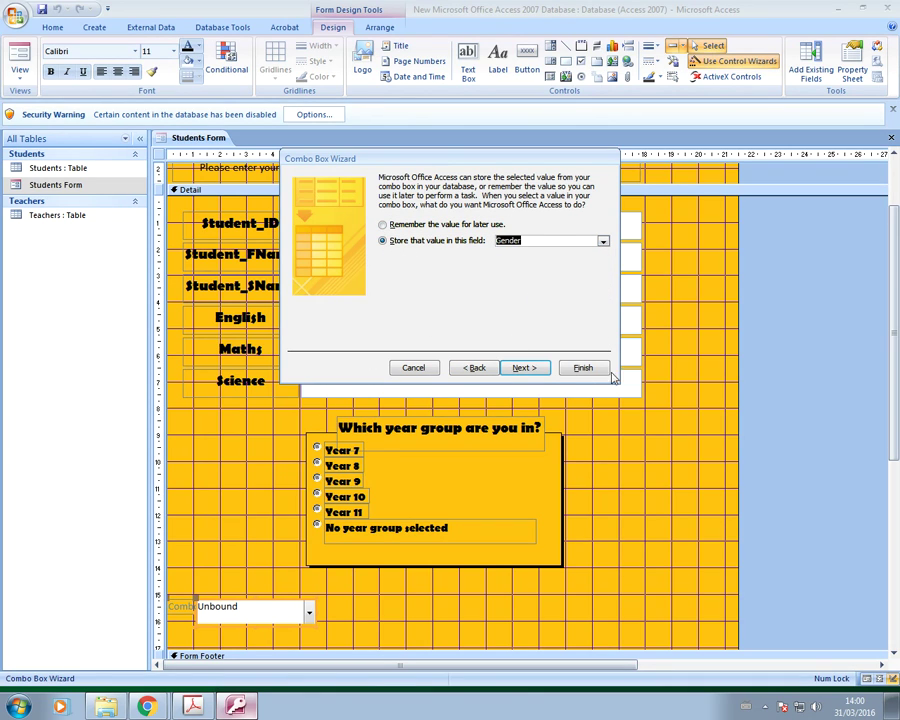
left_click(525, 368)
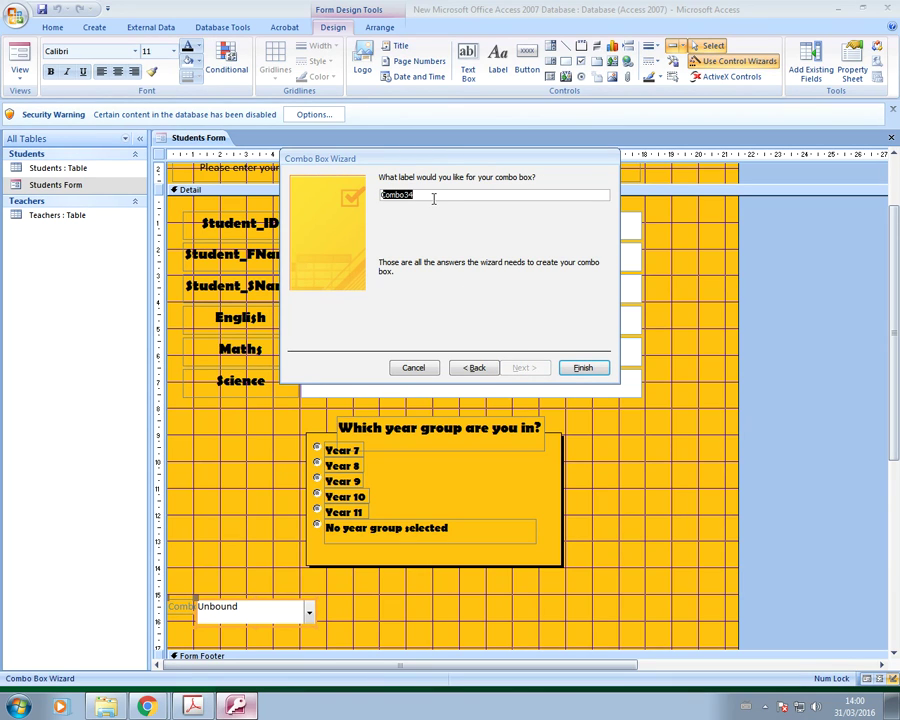
type("Gender")
left_click(580, 368)
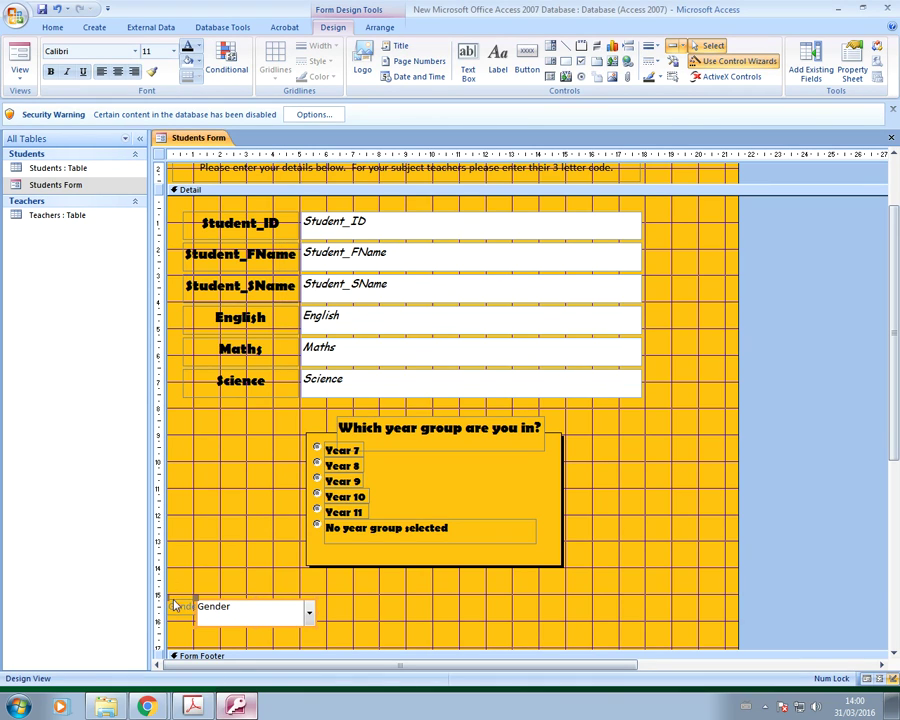
- Move the Gender combo box between Student_SName and English, and drop the year-group box below Science
left_click_drag(170, 604, 194, 597)
left_click_drag(291, 603, 388, 314)
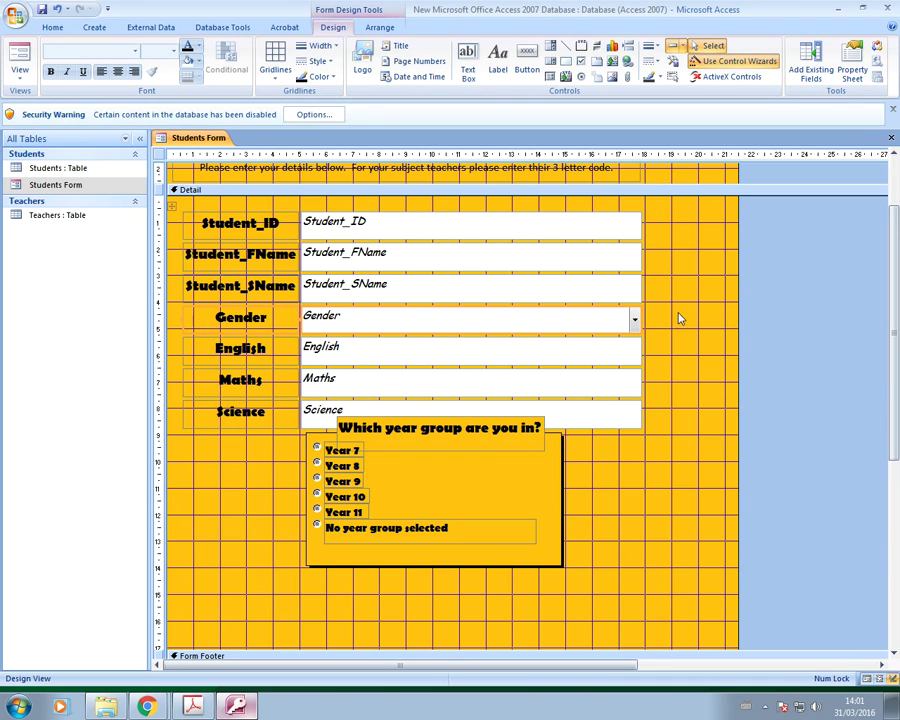
left_click(560, 458)
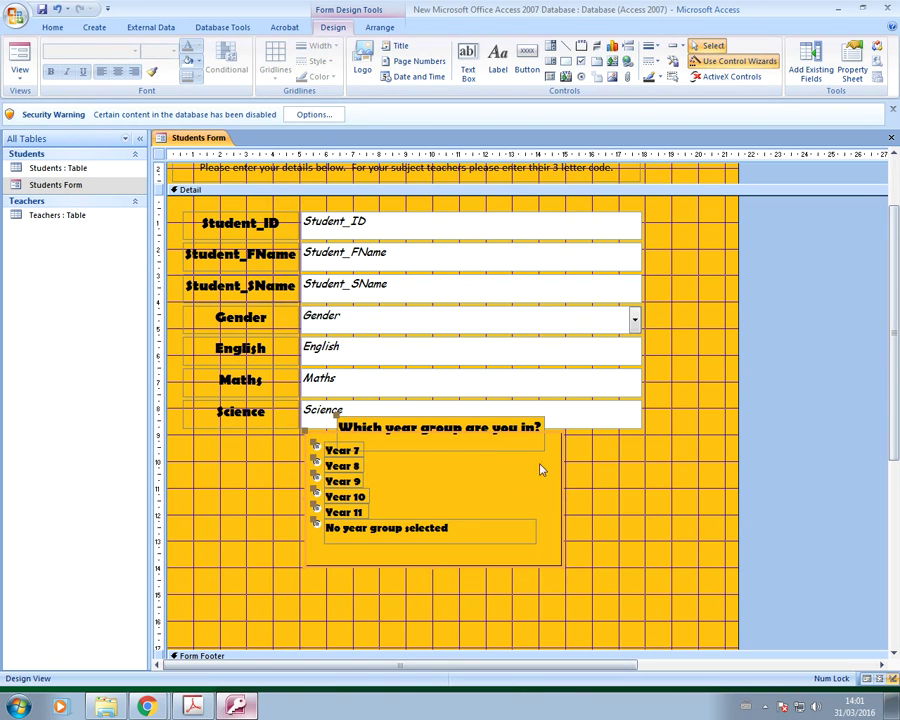
left_click_drag(562, 466, 558, 504)
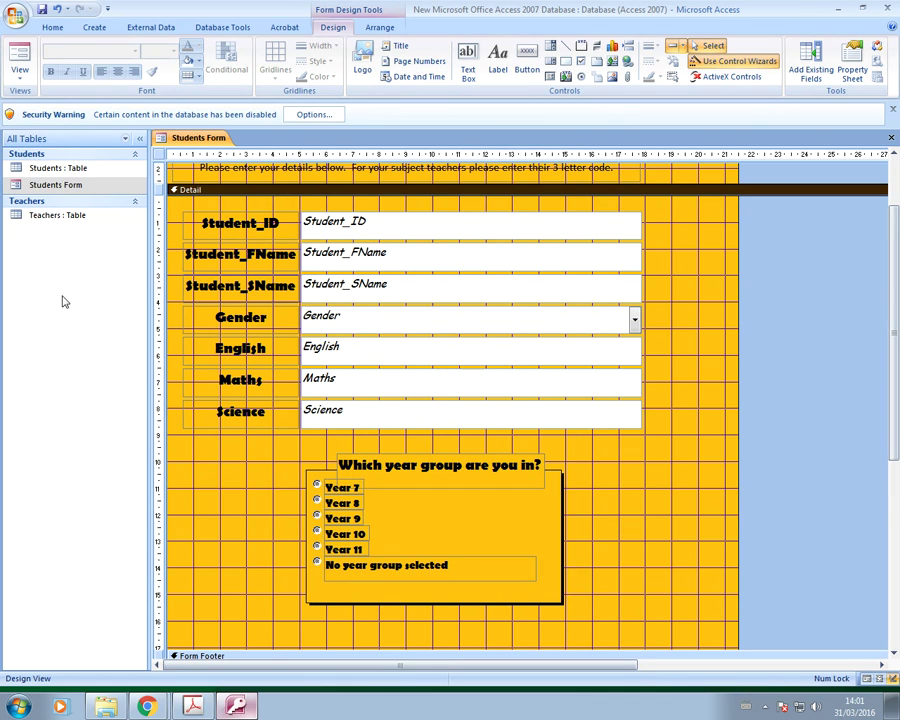
left_click(24, 56)
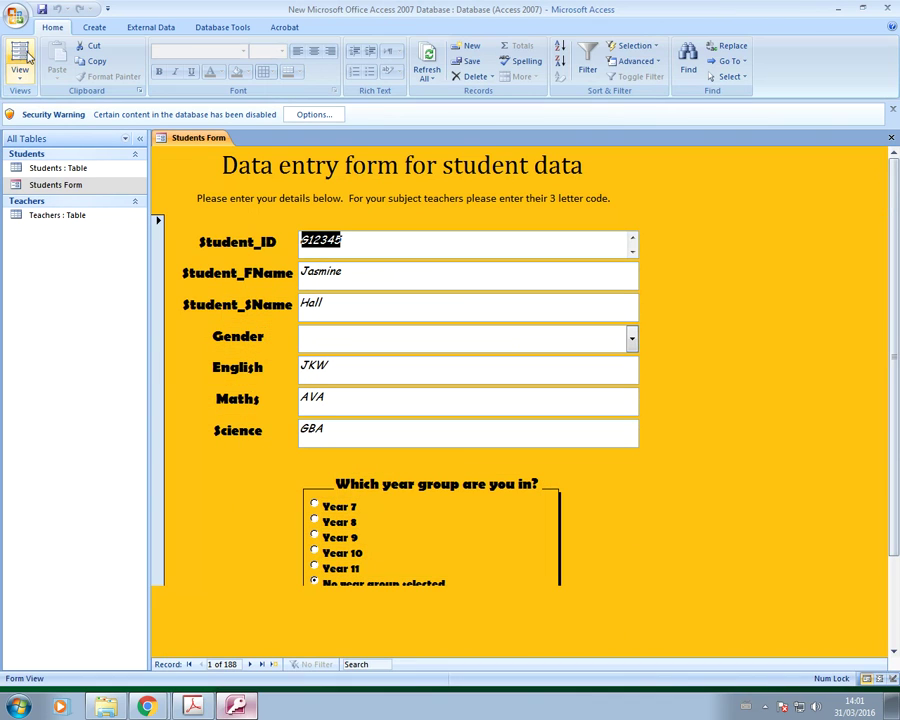
left_click(631, 340)
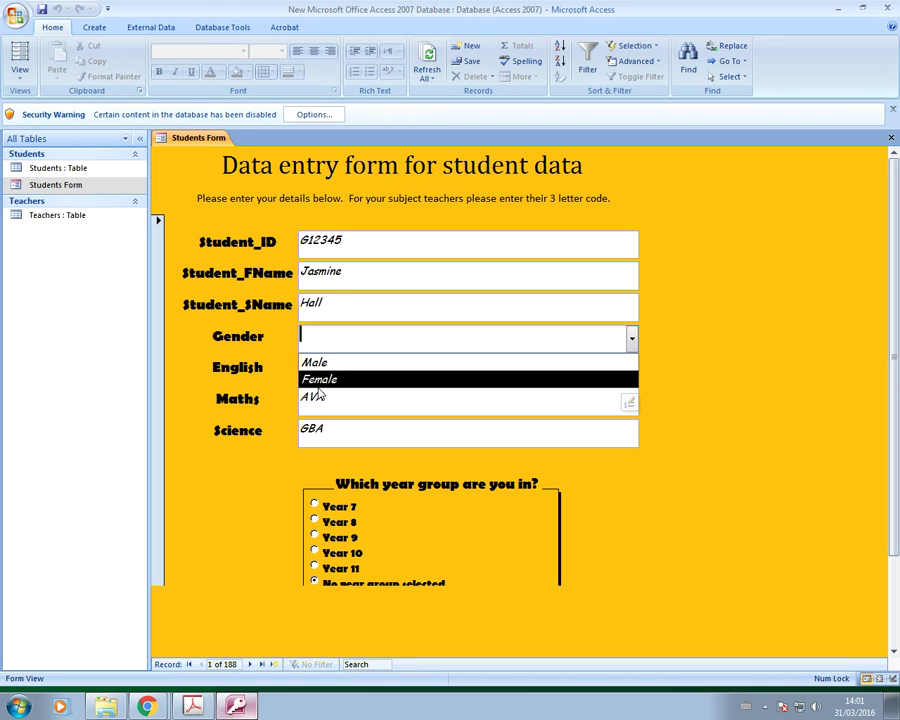
left_click(750, 429)
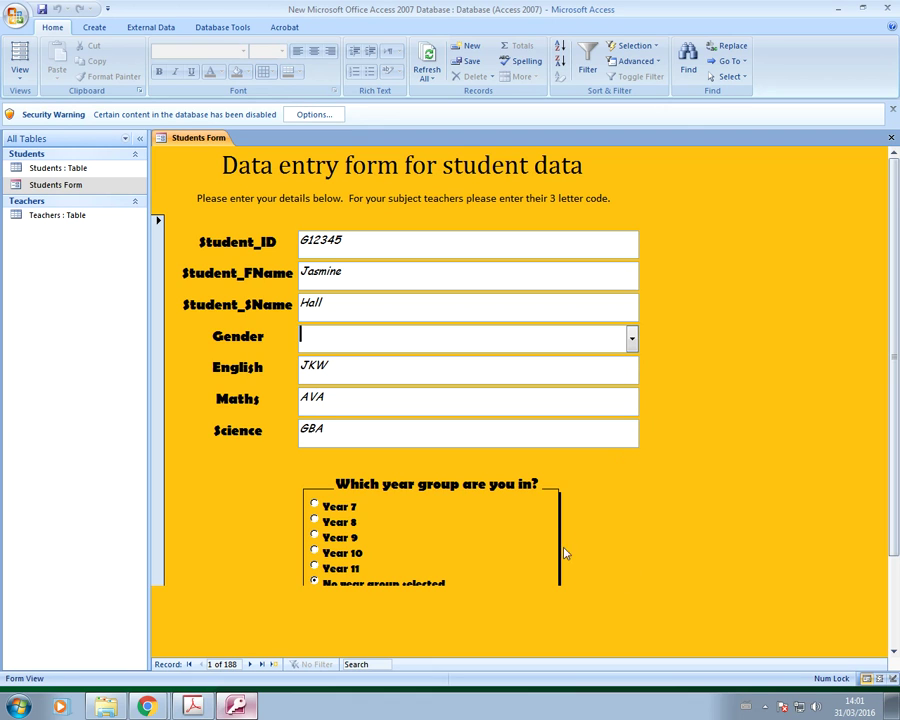
left_click(19, 70)
- Lengthen the Detail area and shift the year-group option group right and slightly up
left_click(20, 163)
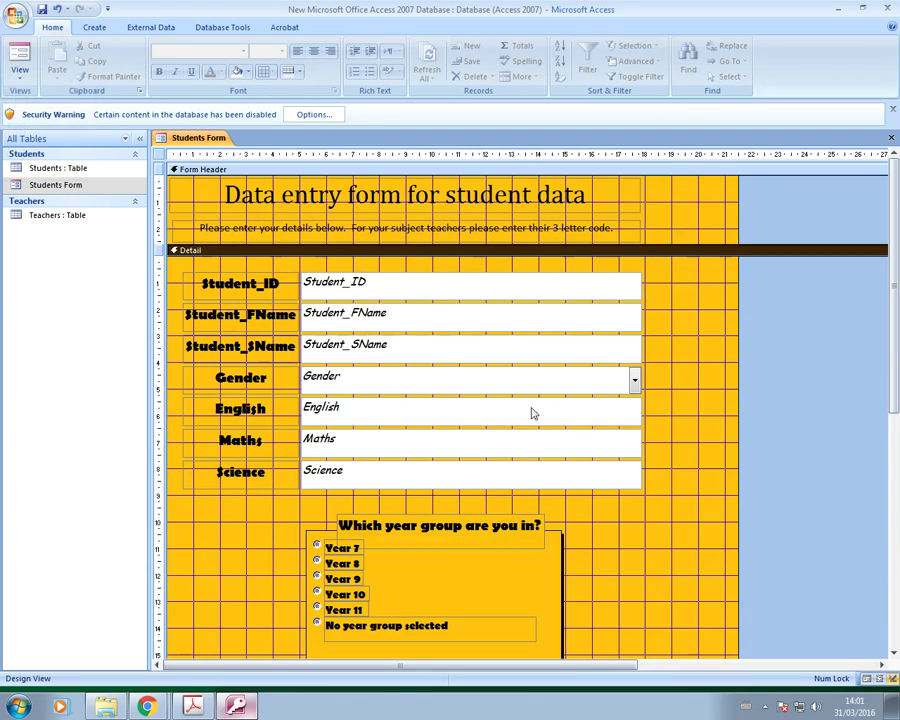
scroll(757, 592, "down", 3)
scroll(757, 589, "down", 2)
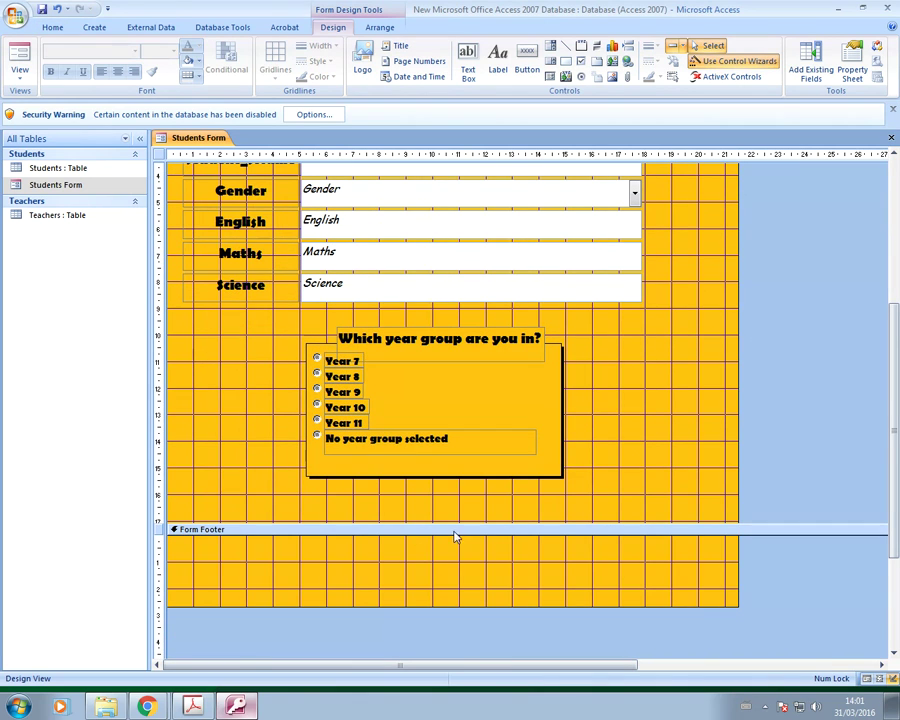
left_click_drag(455, 523, 454, 568)
scroll(530, 590, "up", 2)
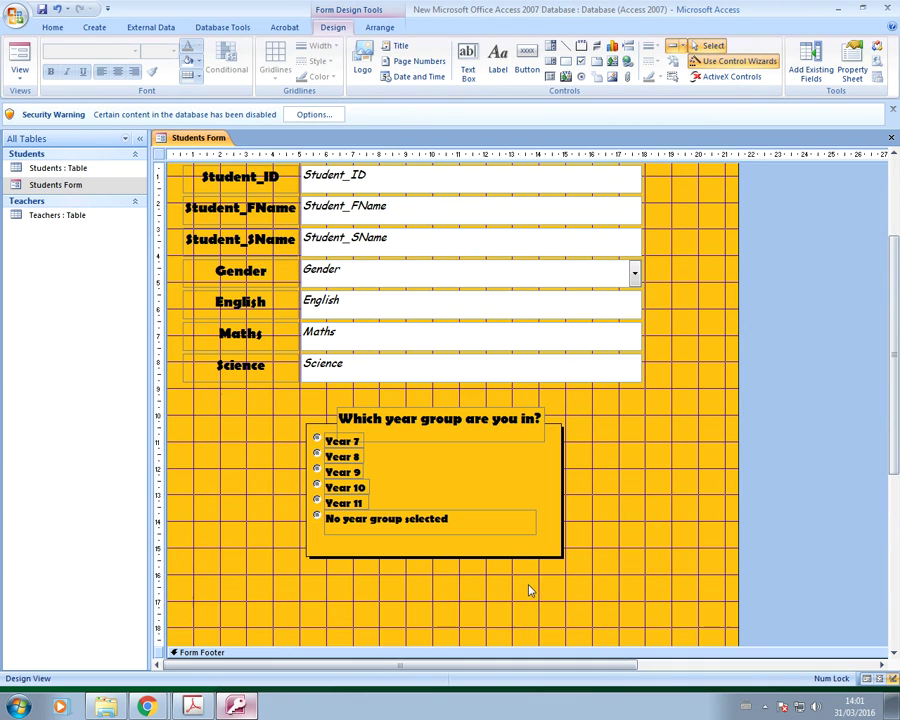
left_click(556, 433)
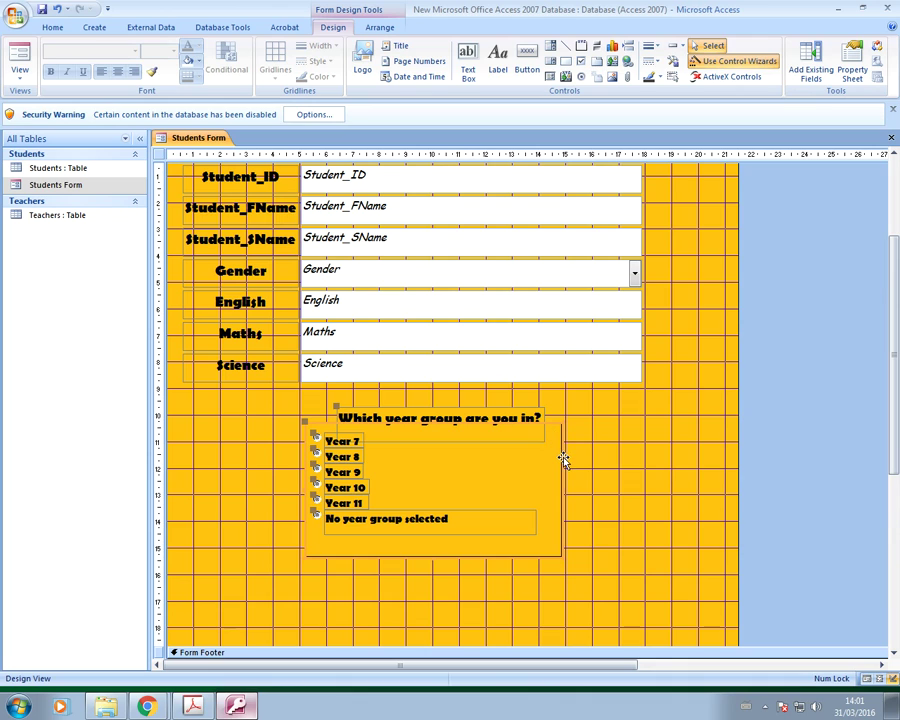
left_click_drag(562, 456, 648, 433)
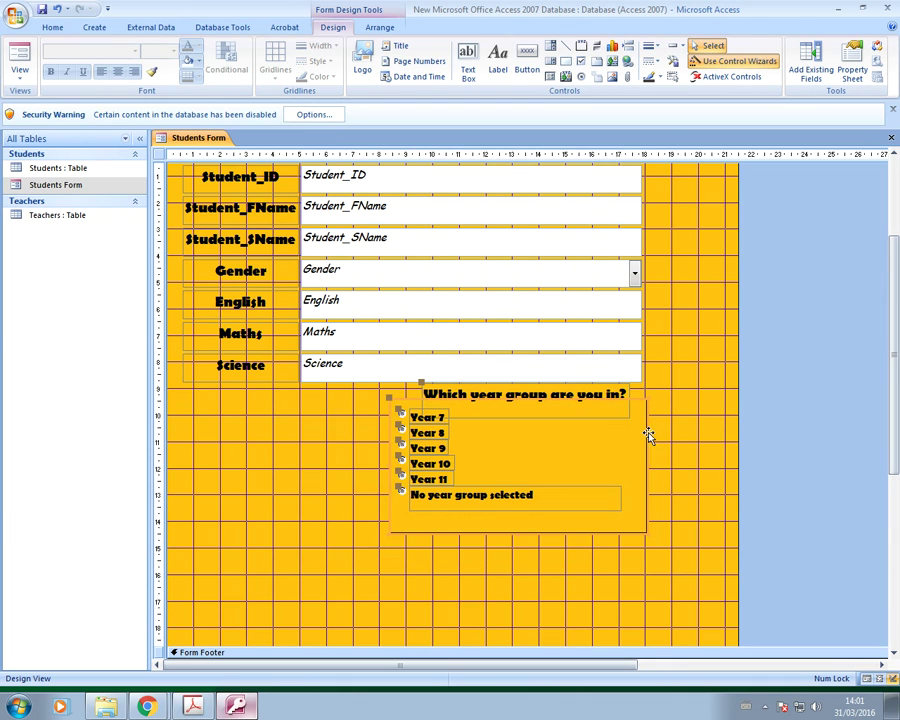
left_click(268, 475)
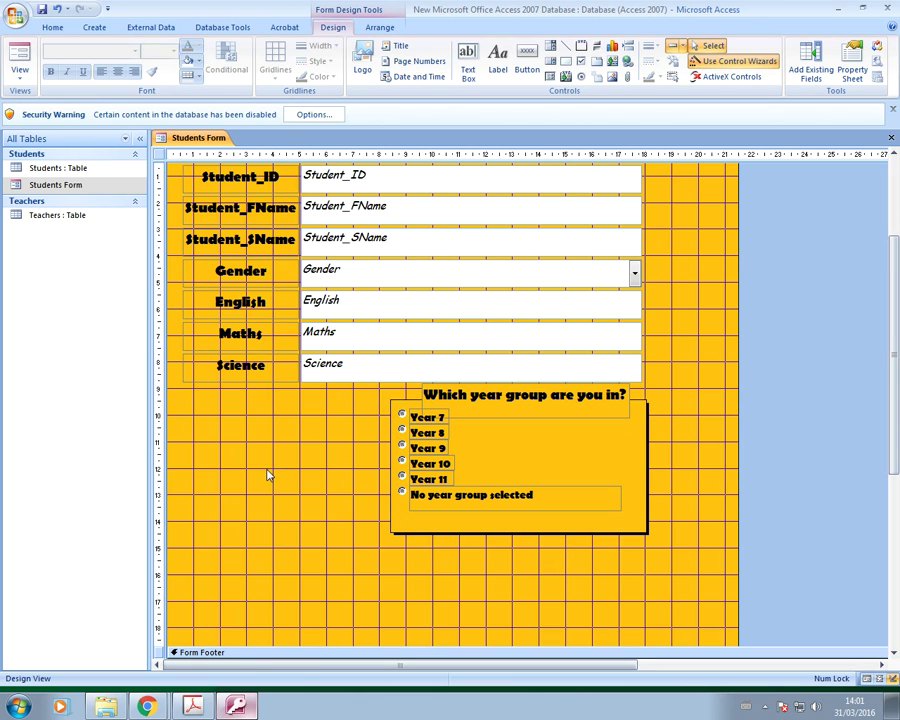
- Draw a combo box below Science, then cancel its wizard and delete it
left_click(551, 48)
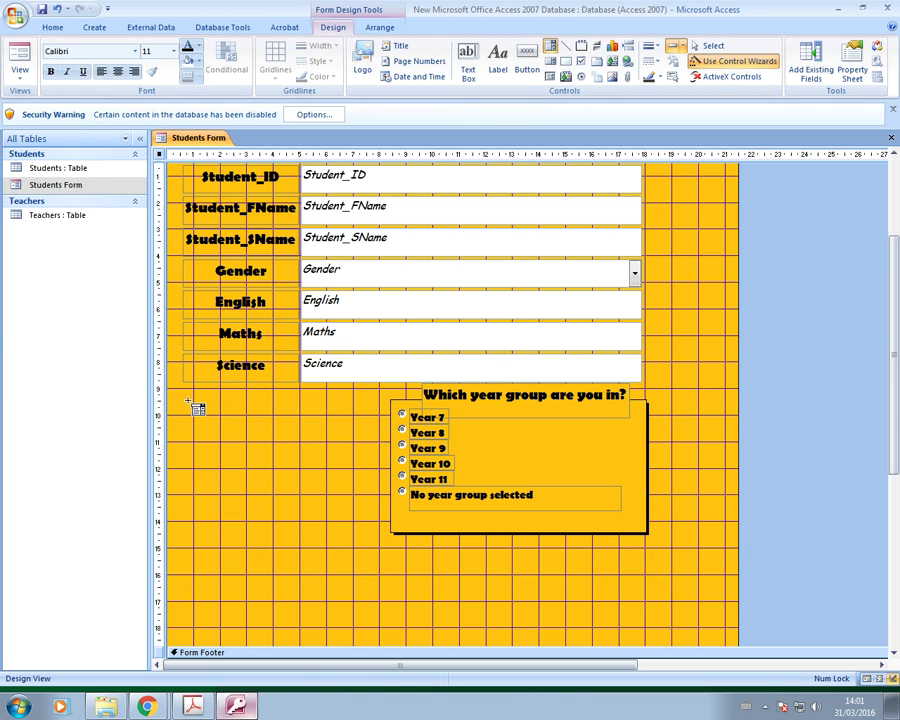
left_click_drag(188, 403, 272, 436)
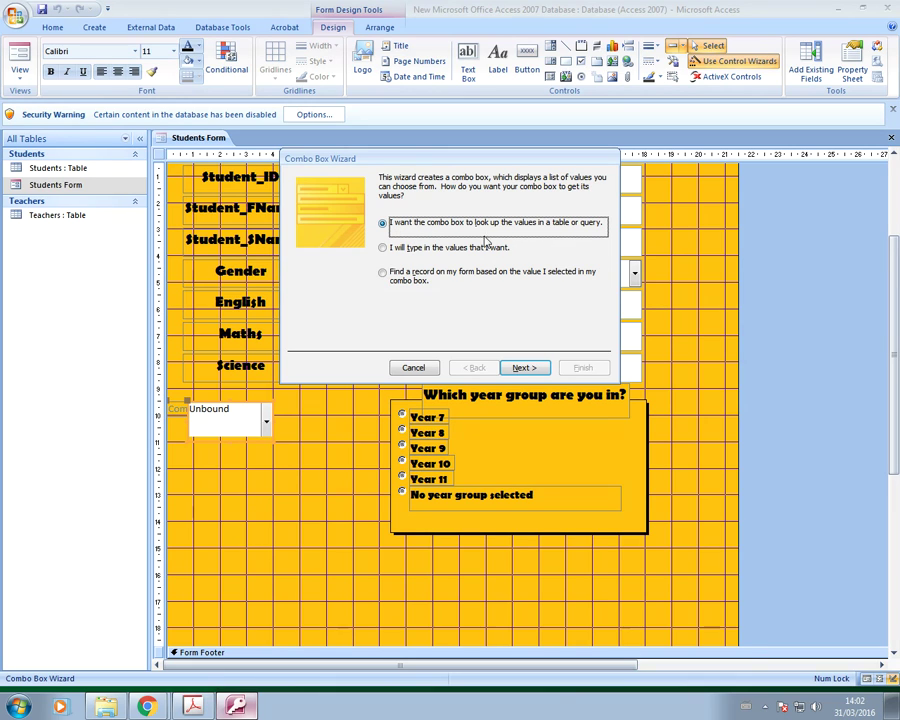
left_click(413, 368)
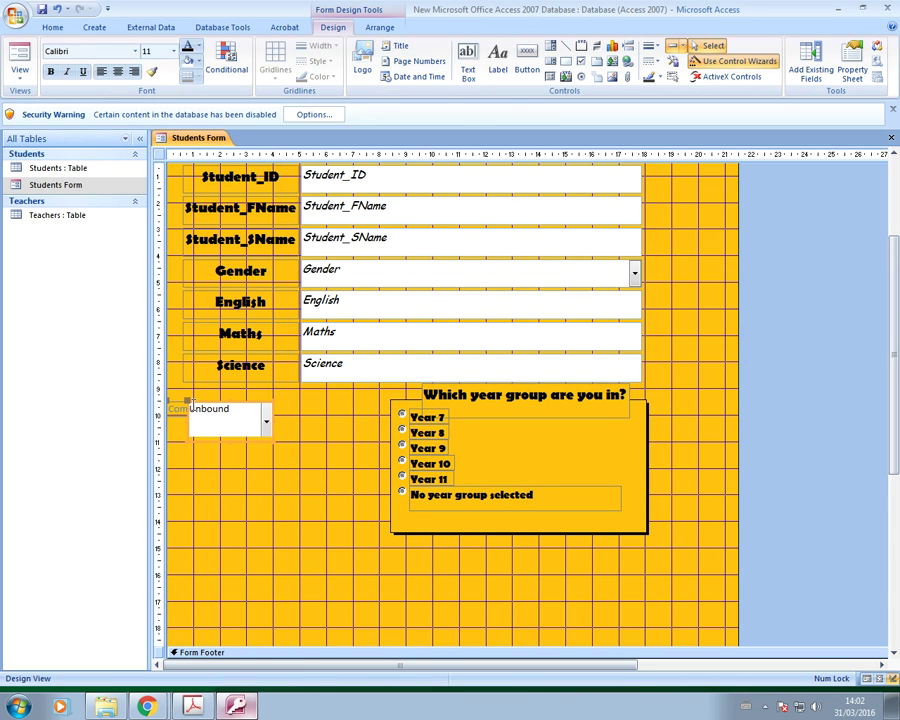
key("Delete")
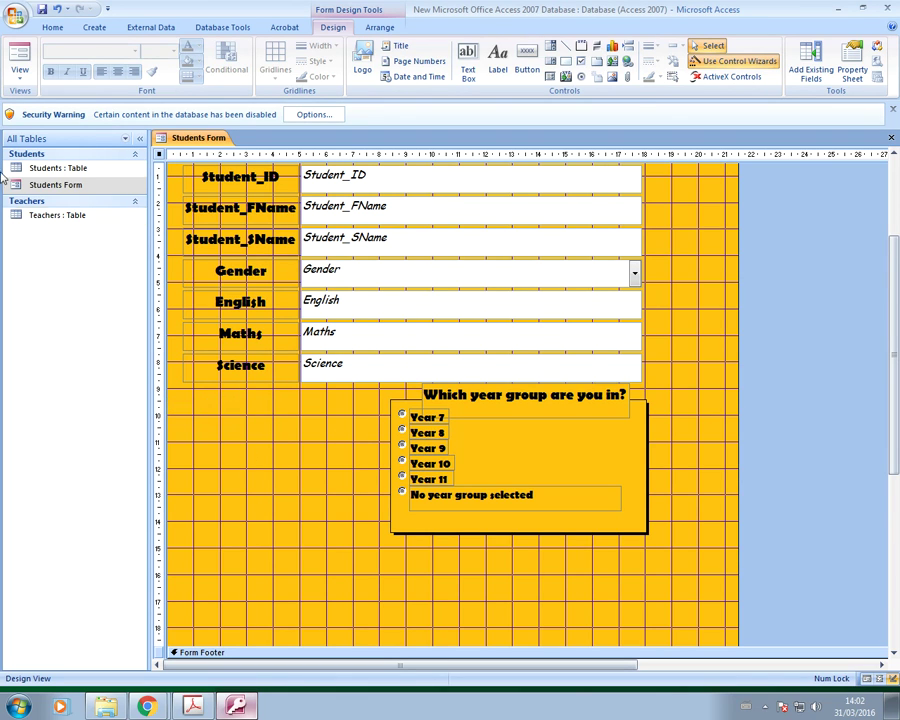
- Open the Teachers table to view its ten teacher codes, then close it
double_click(58, 216)
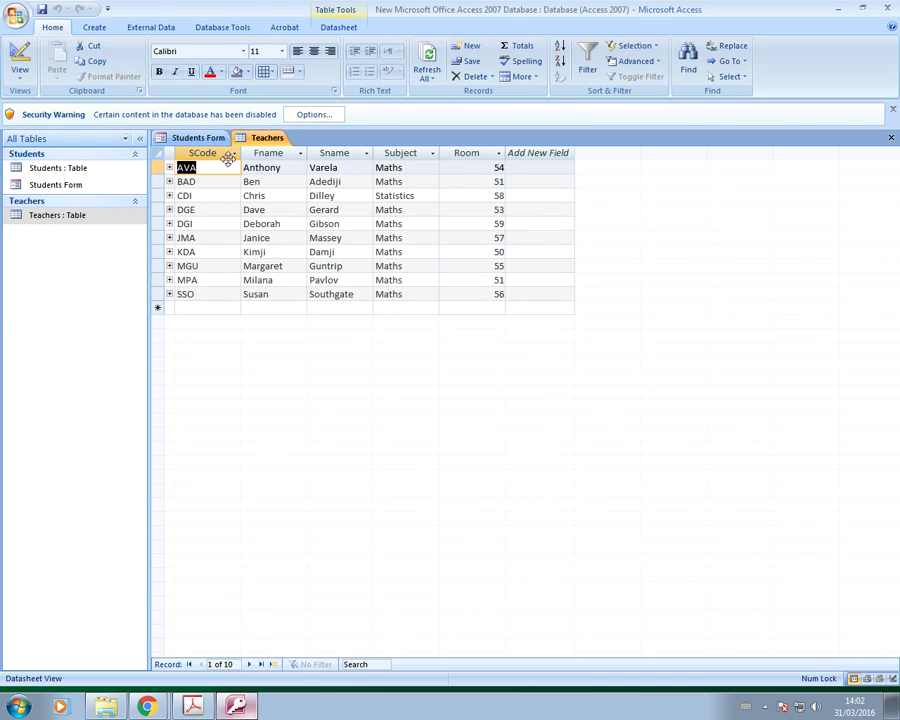
left_click(891, 137)
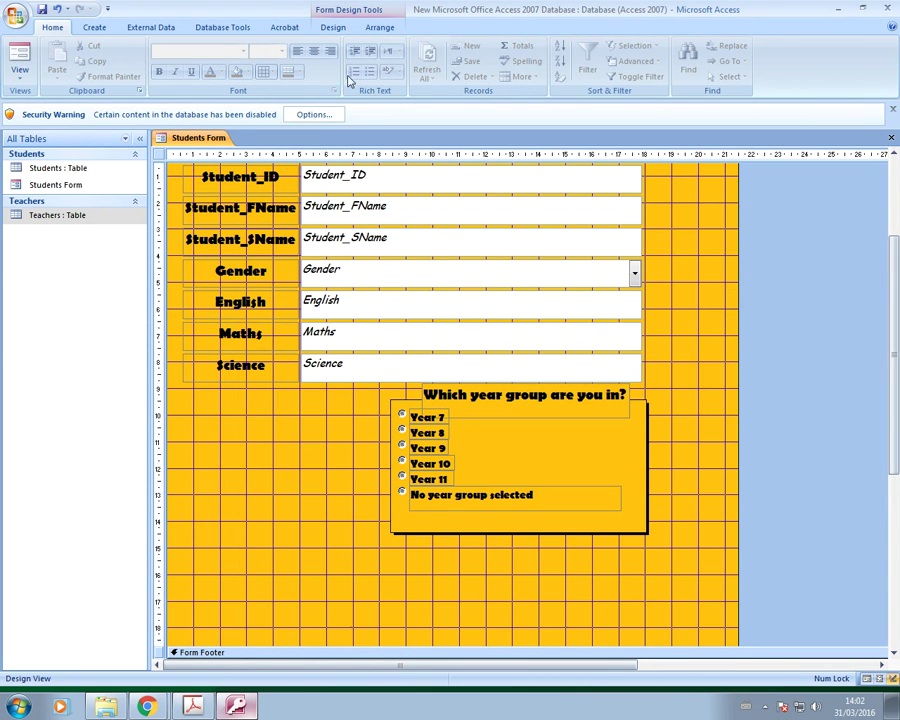
- Draw a combo box below Science that looks up SCode from the Teachers table
left_click(335, 28)
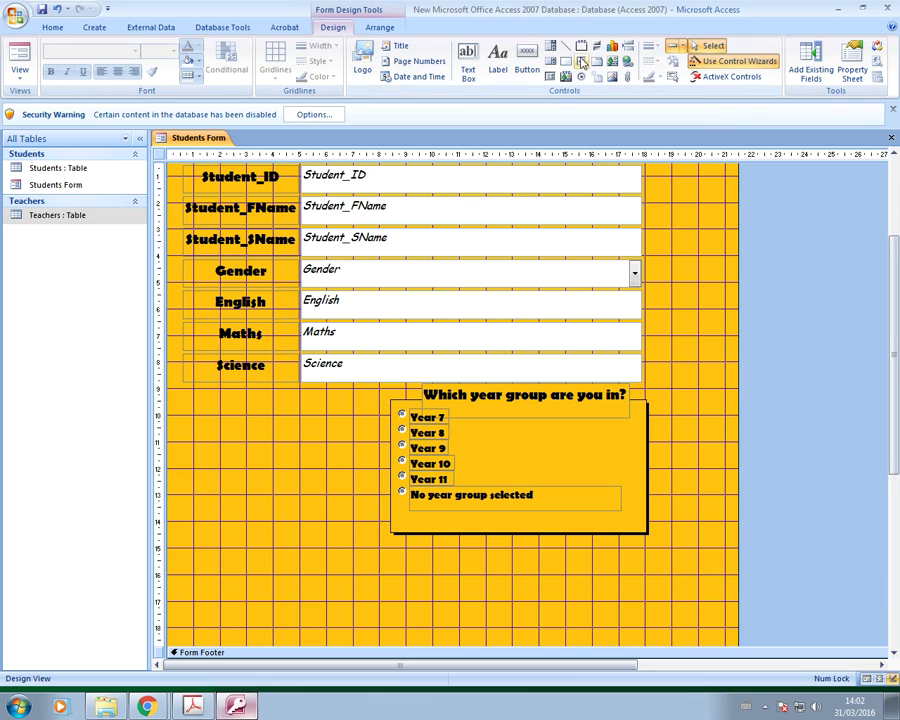
left_click(551, 46)
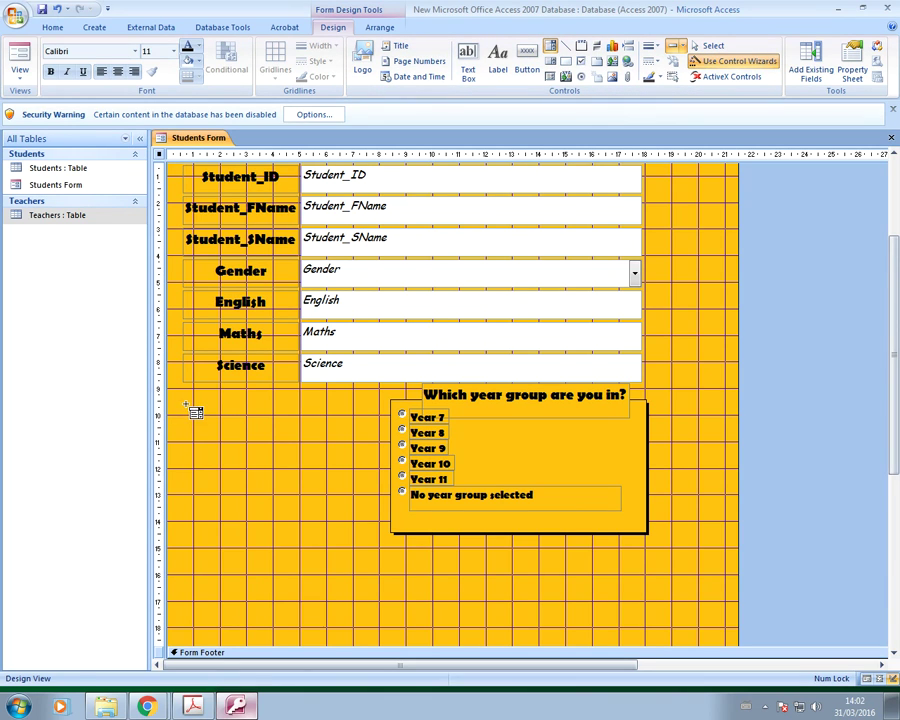
left_click_drag(187, 400, 268, 432)
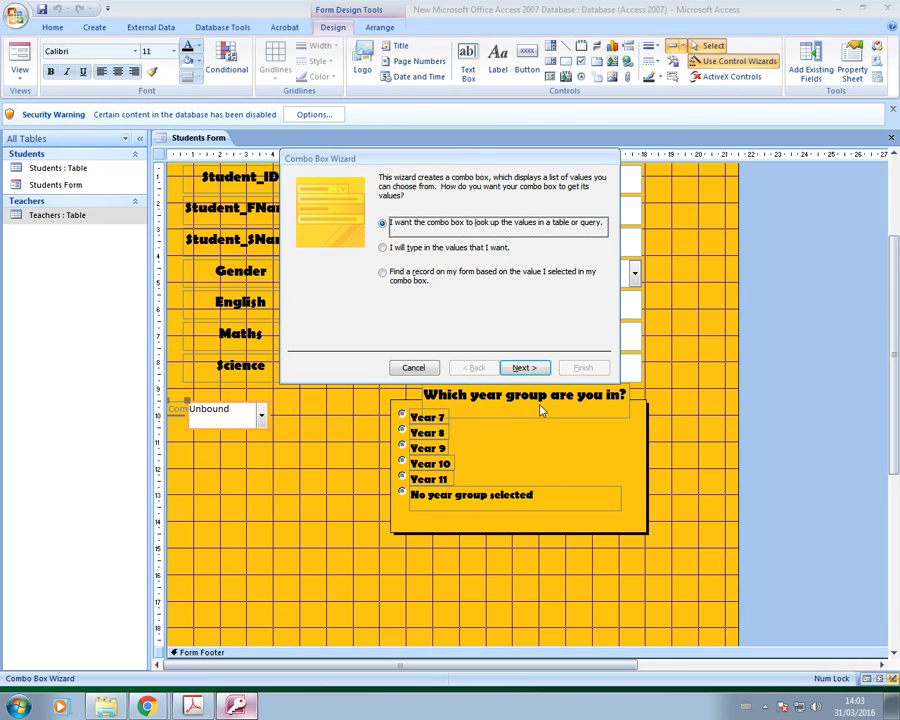
left_click(519, 367)
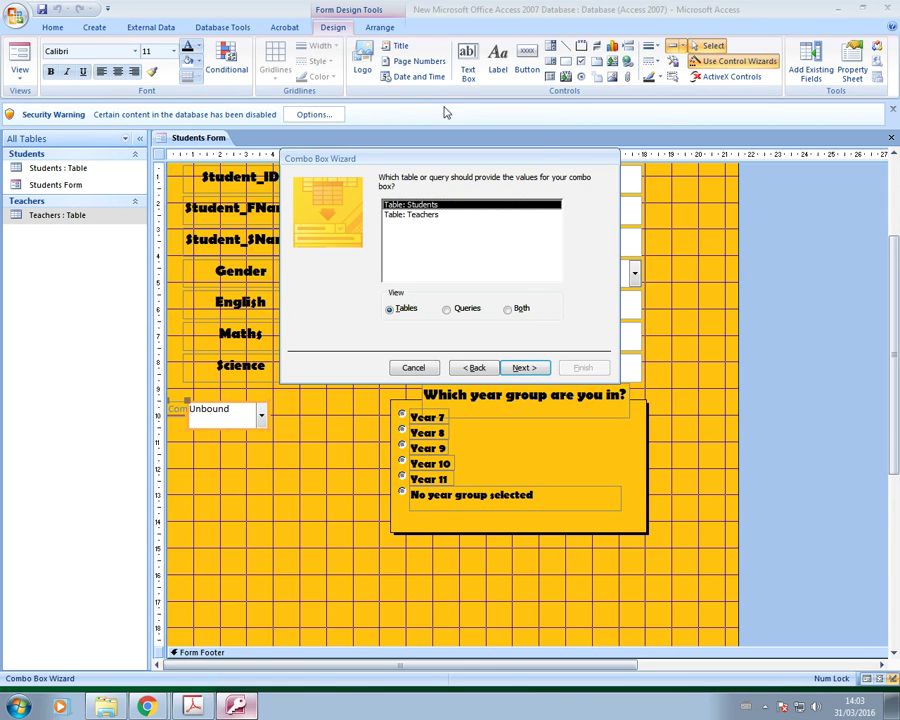
double_click(414, 214)
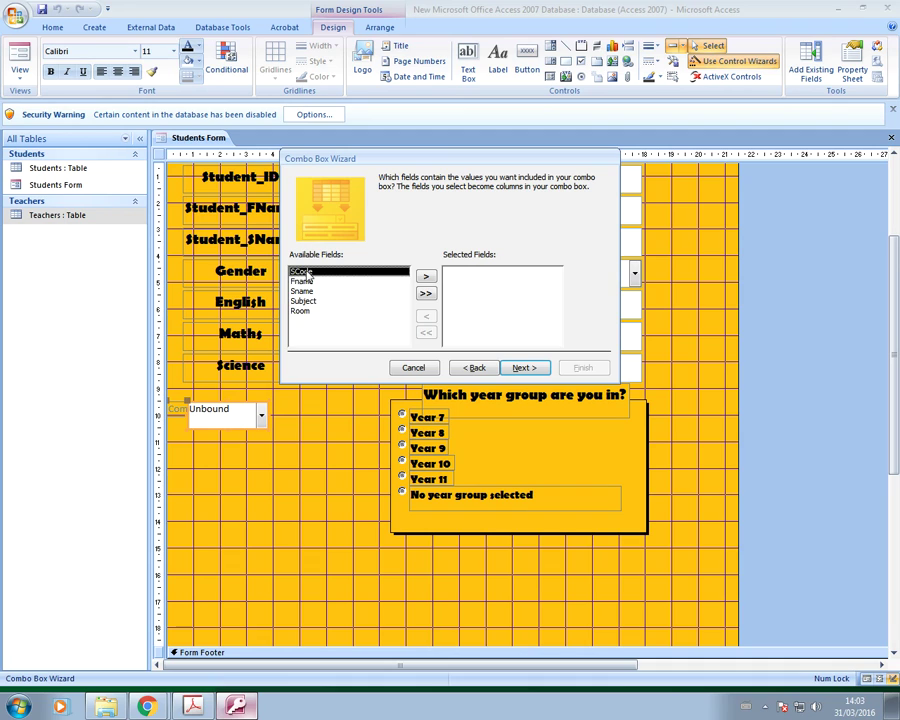
left_click(426, 277)
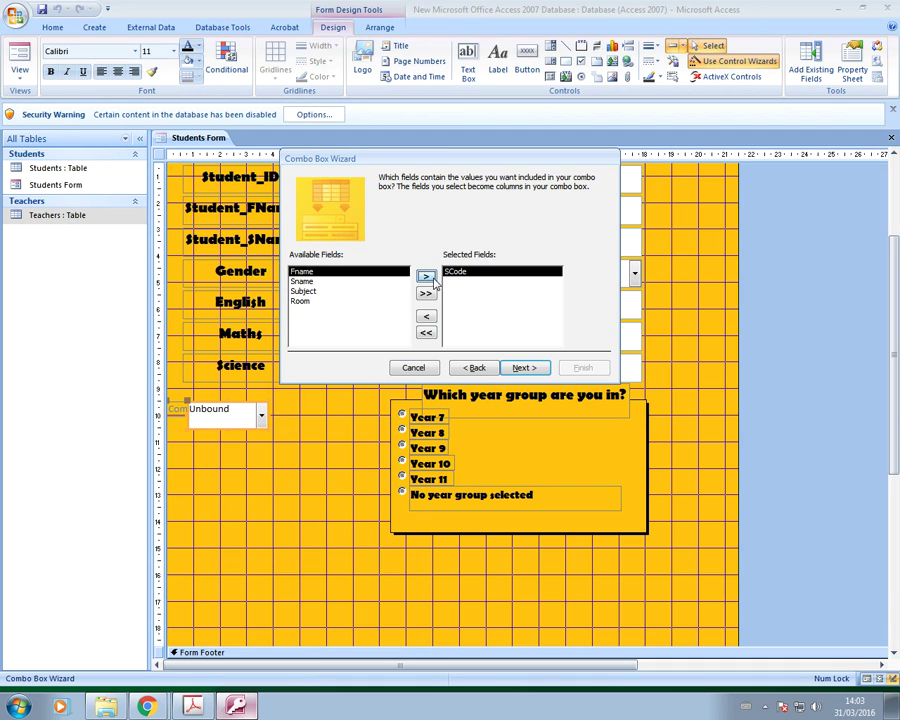
- Sort the combo list by SCode and accept the column width
left_click(525, 368)
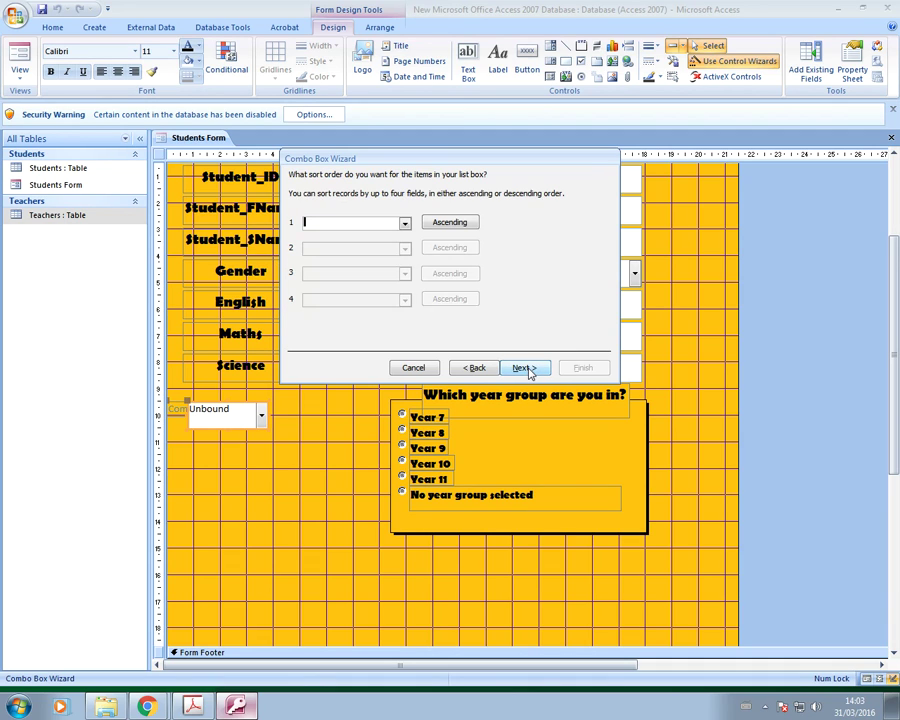
left_click(405, 226)
left_click(382, 247)
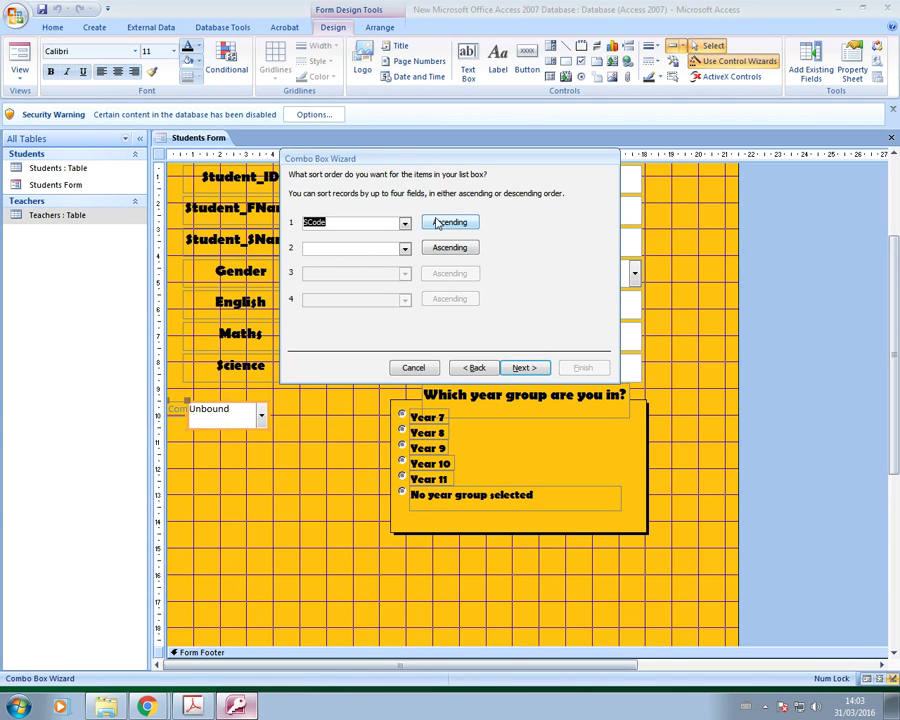
left_click(522, 368)
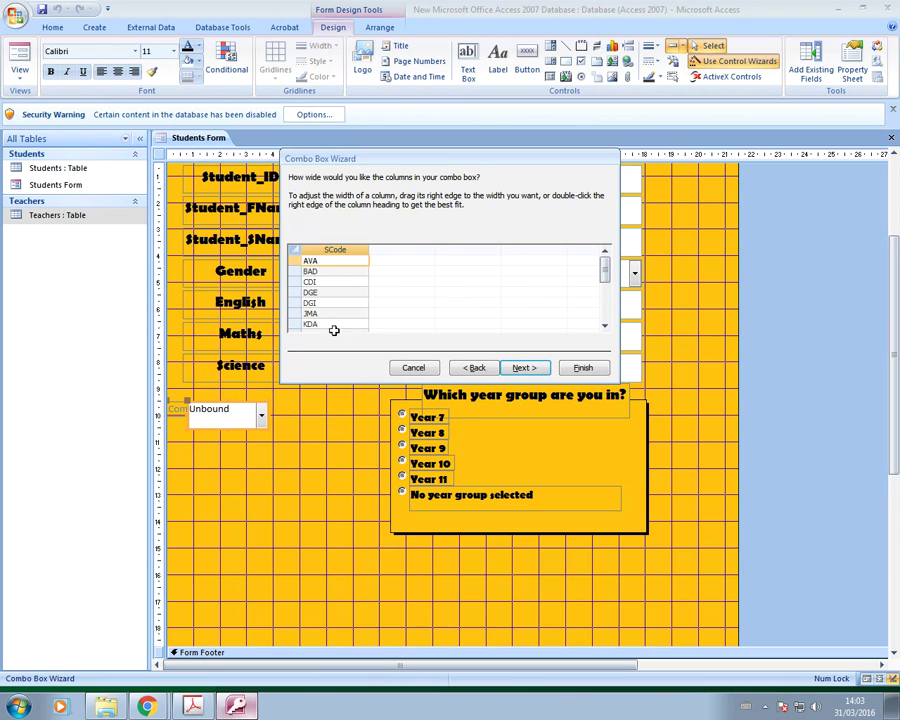
mouse_move(604, 269)
left_mouse_down()
mouse_move(604, 291)
mouse_move(604, 245)
left_mouse_up()
left_click(530, 370)
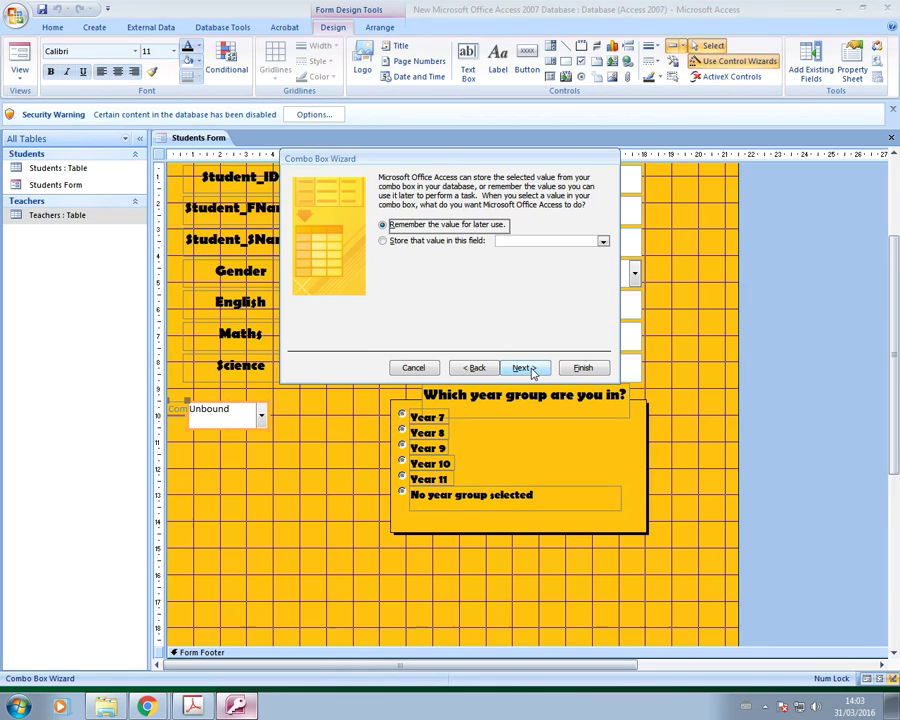
- Store the selected code in the Tutor field and label the combo box Tutor
left_click(384, 242)
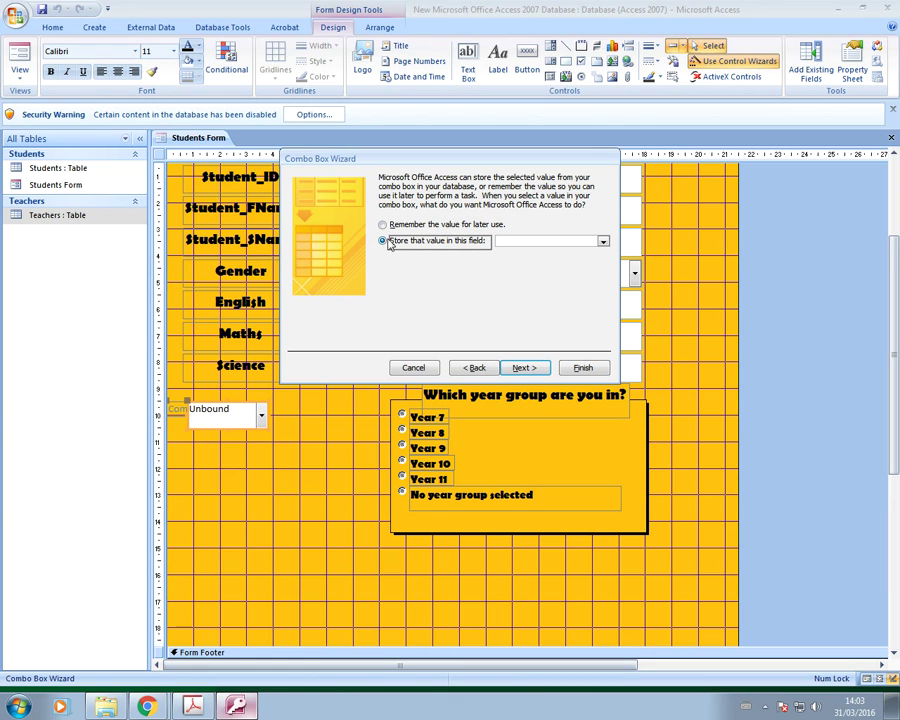
left_click(605, 244)
left_click(533, 343)
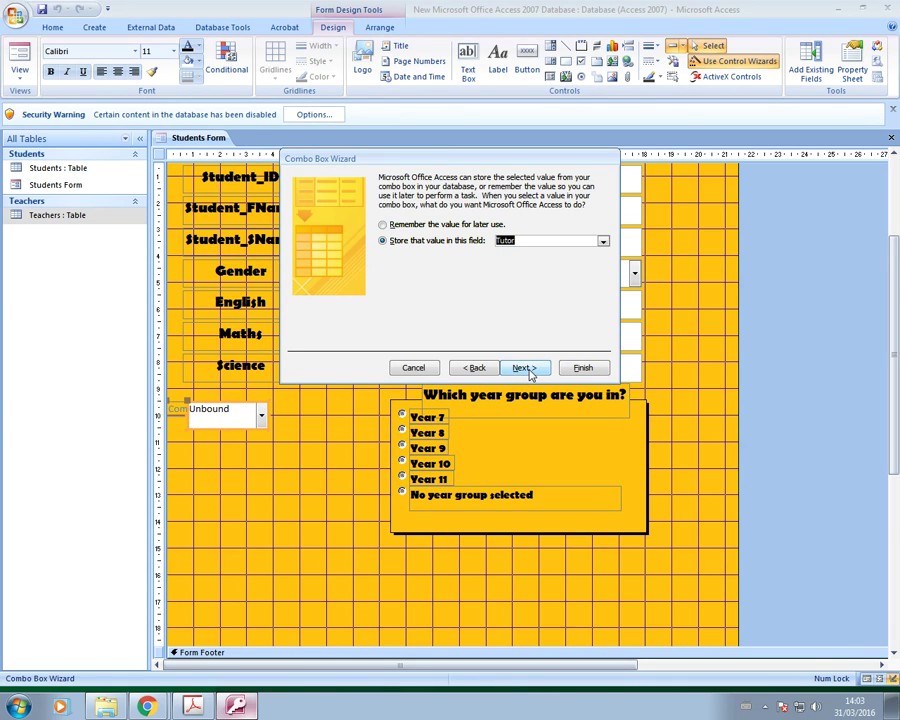
left_click(524, 368)
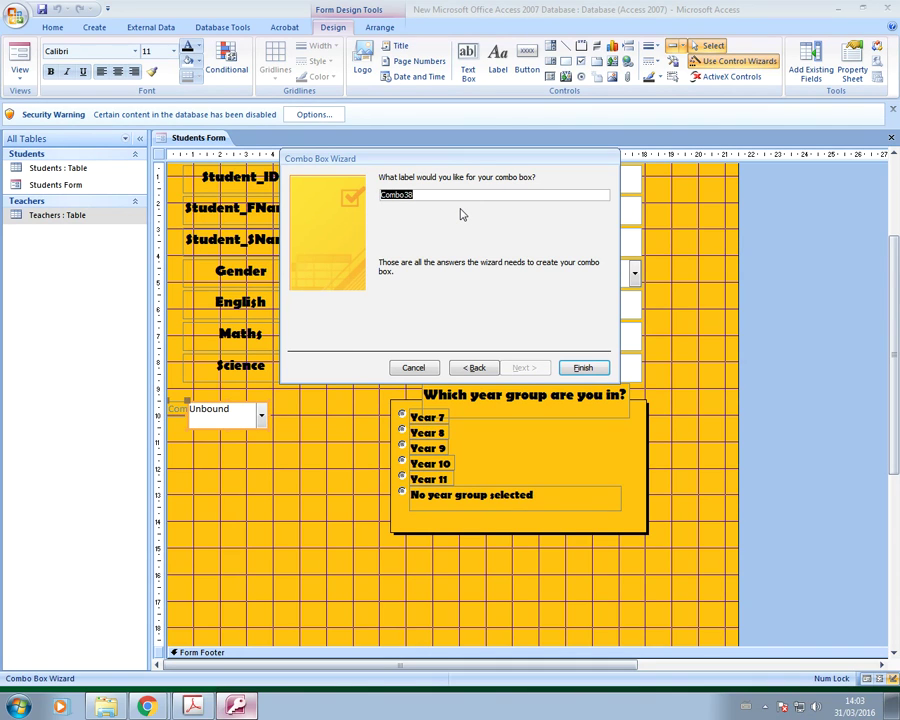
type("Tutor")
left_click(583, 368)
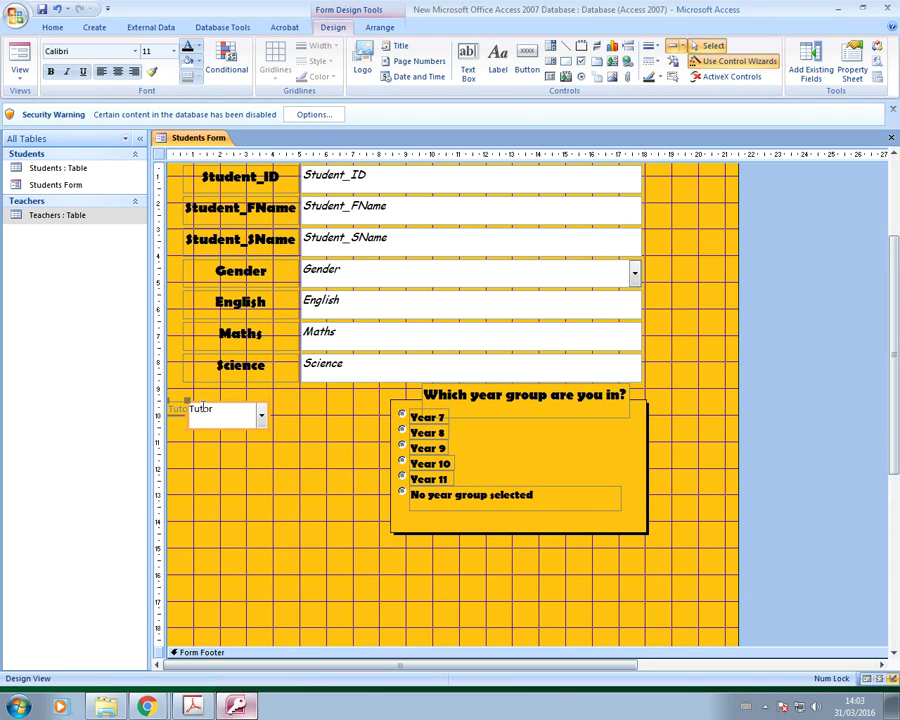
- Reposition the Tutor combo box and its label, and widen the Tutor label's box
left_click_drag(203, 405, 183, 392)
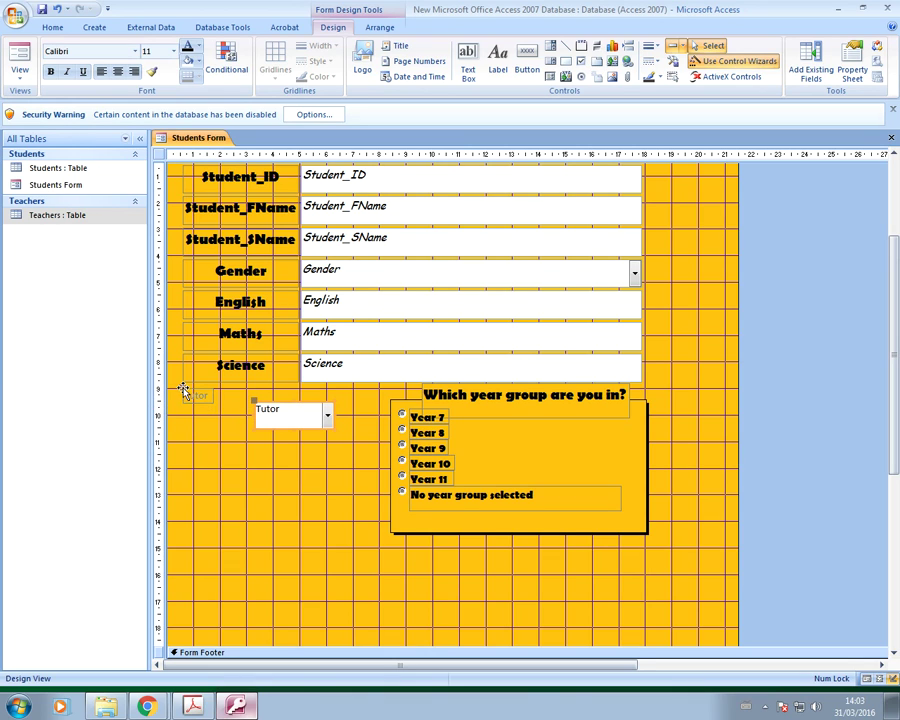
left_click_drag(300, 403, 343, 403)
left_click(299, 400)
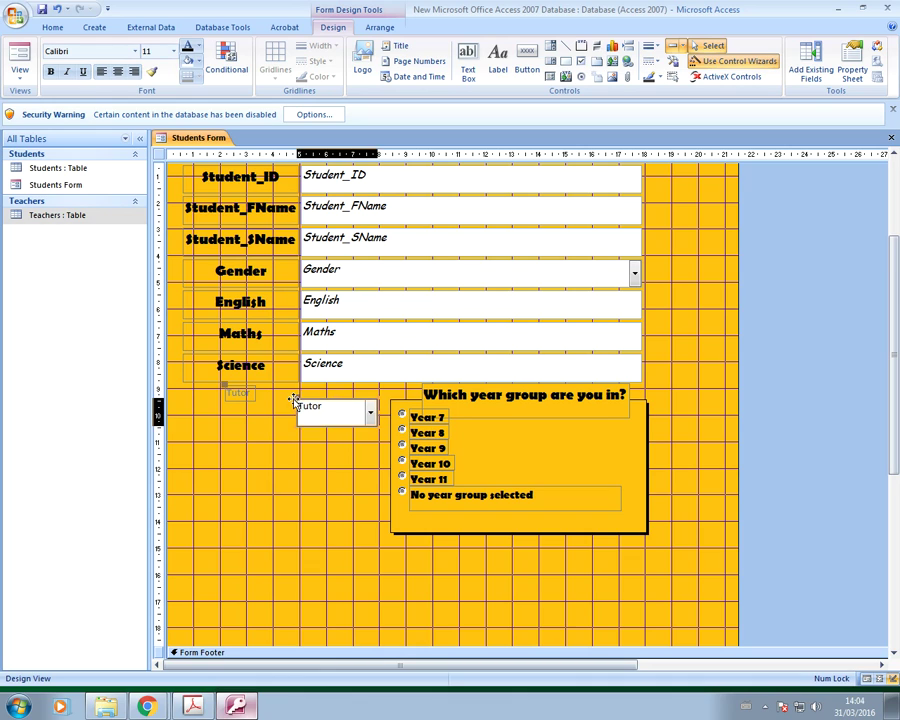
left_click_drag(299, 402, 303, 404)
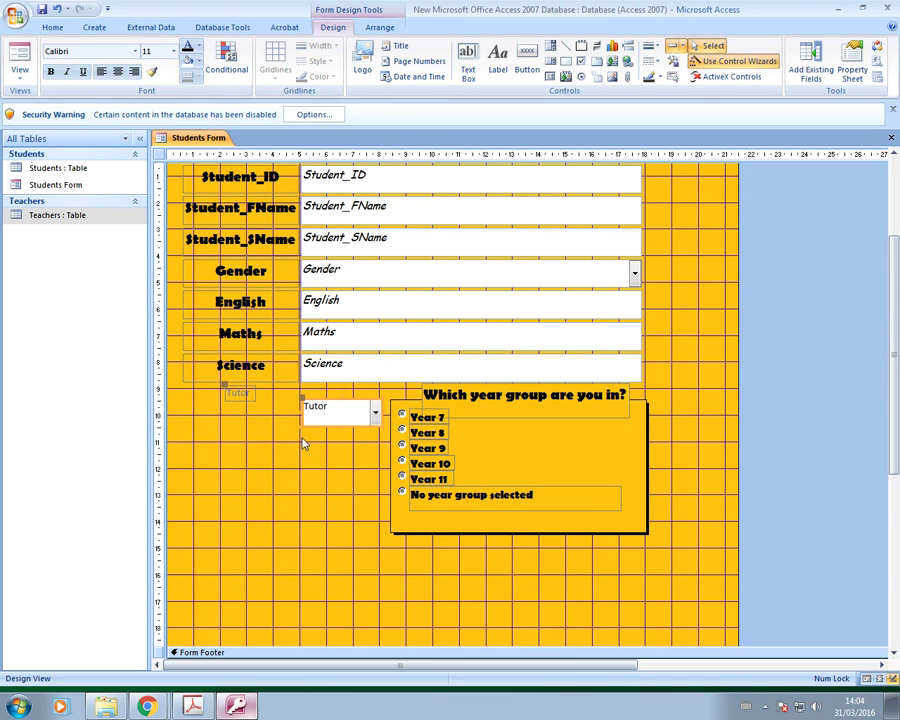
left_click_drag(225, 386, 185, 396)
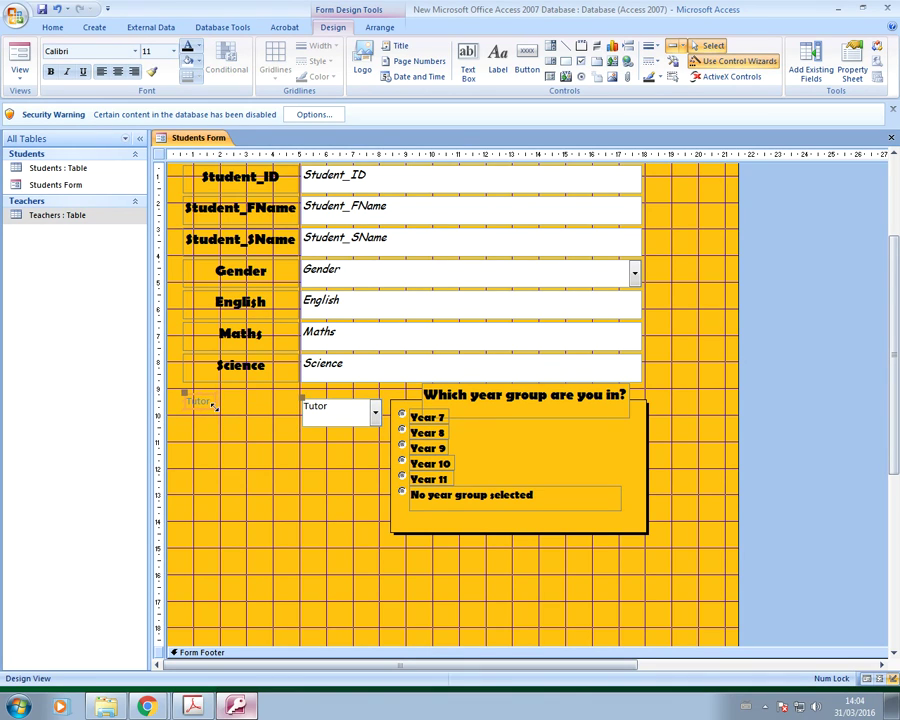
left_click_drag(213, 406, 297, 419)
- Apply the Science label's bold Berlin Sans formatting to the Tutor label and view the form
left_click(250, 370)
left_click(152, 71)
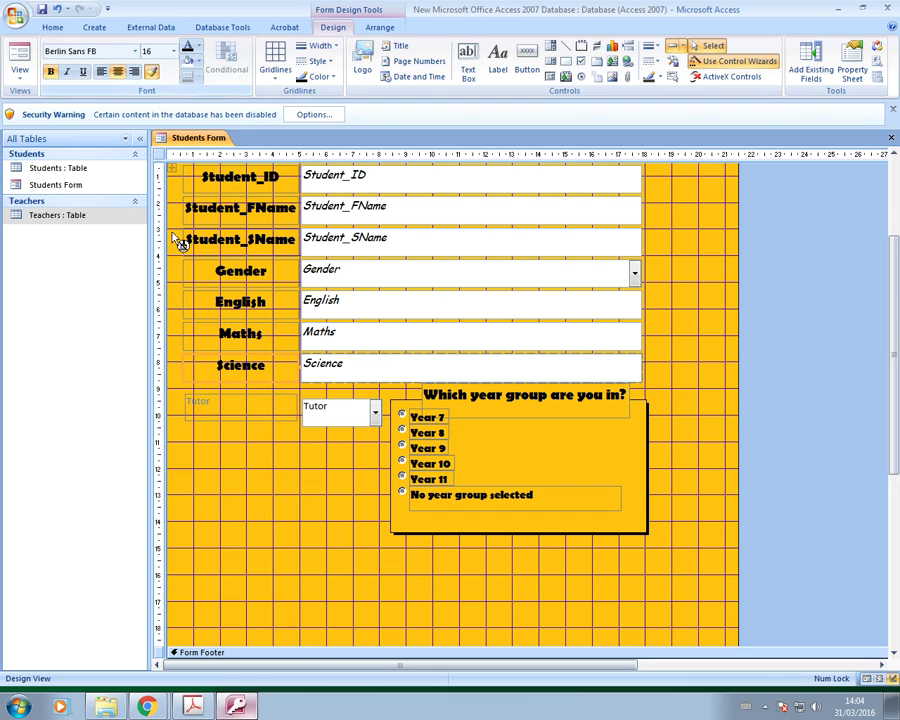
left_click(220, 402)
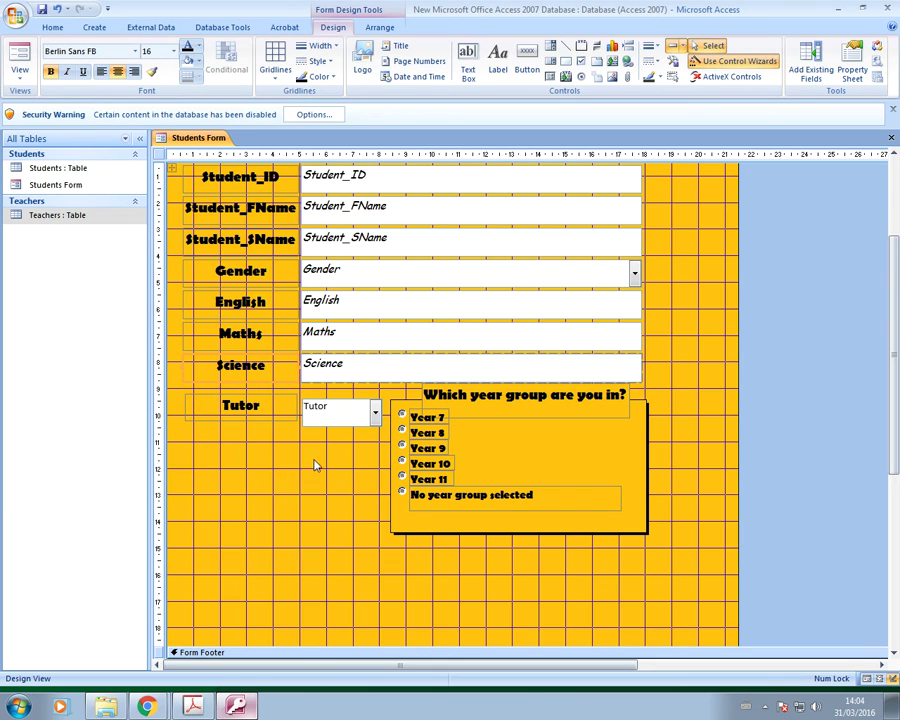
left_click(320, 406)
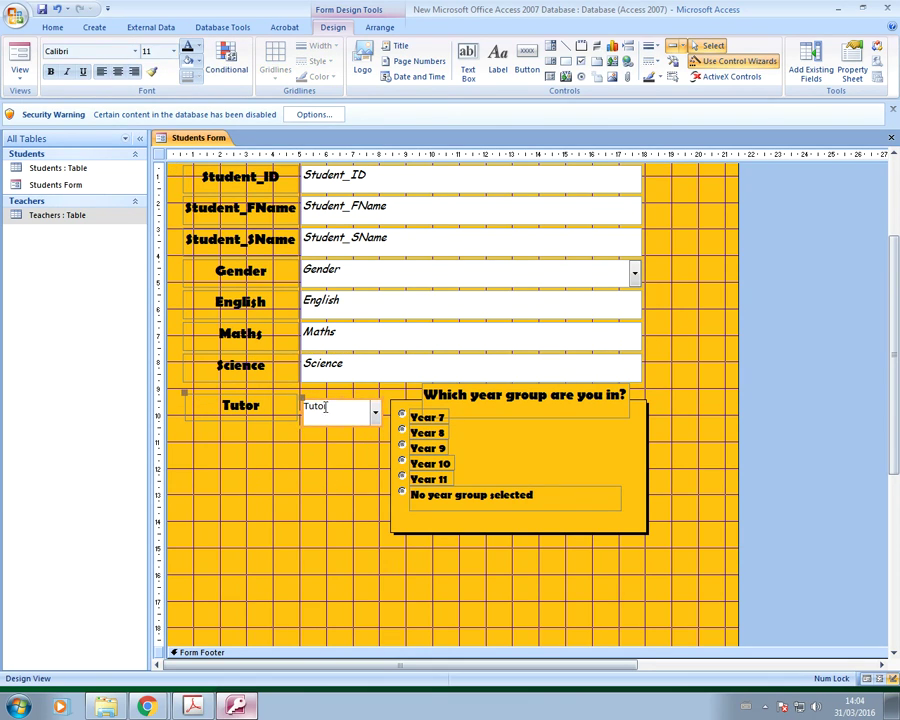
left_click(303, 399)
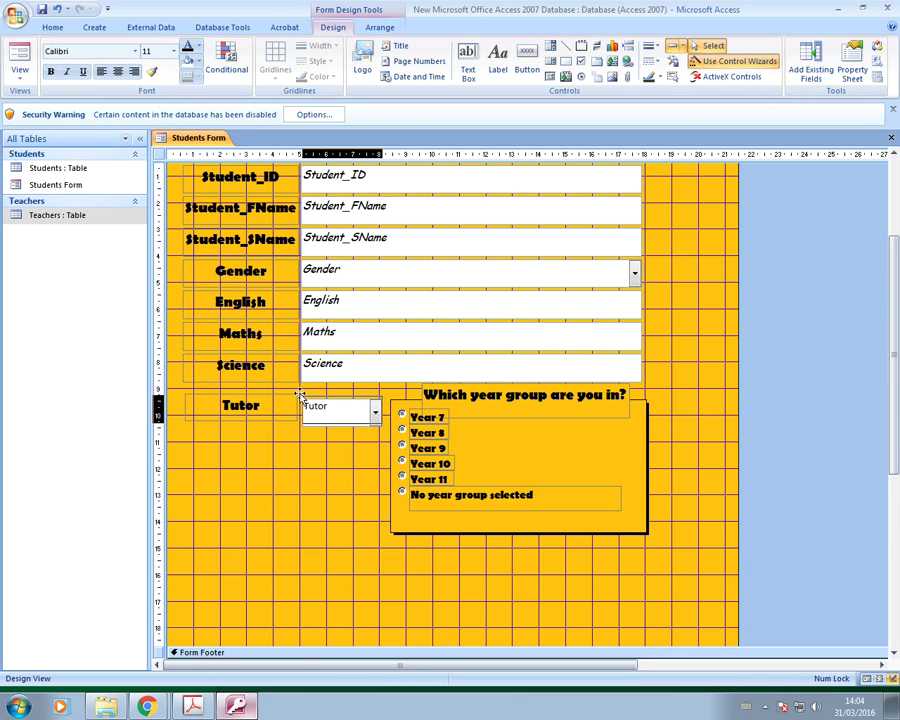
left_click(327, 490)
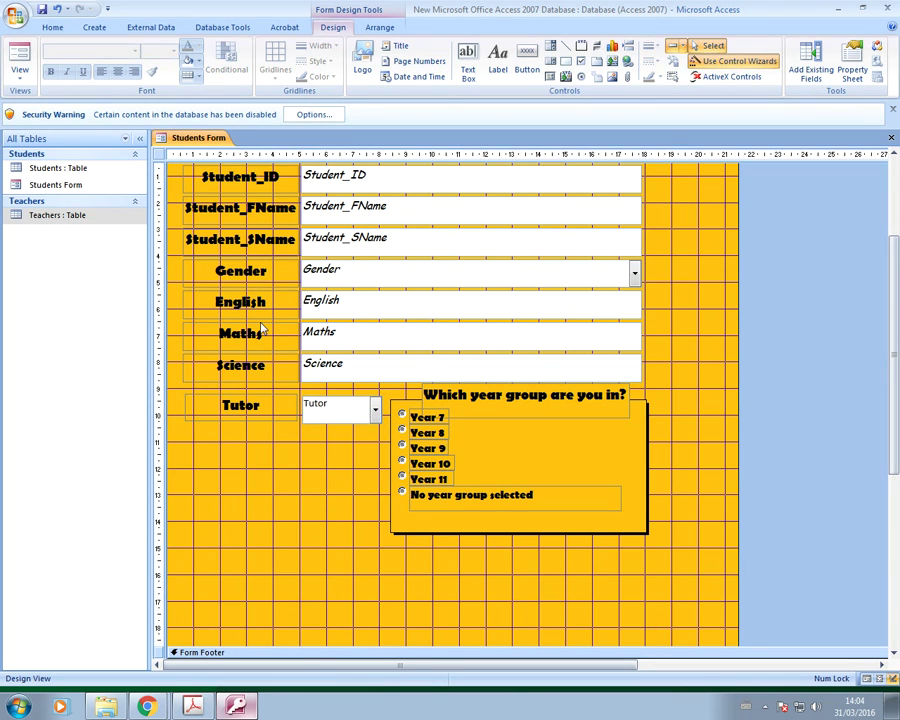
left_click(18, 52)
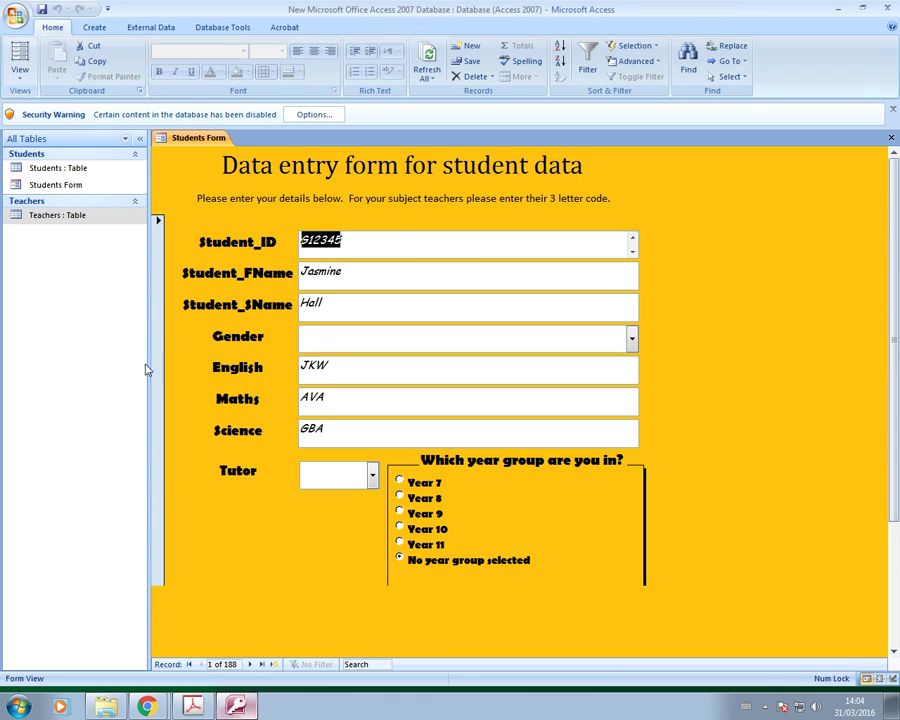
left_click(372, 476)
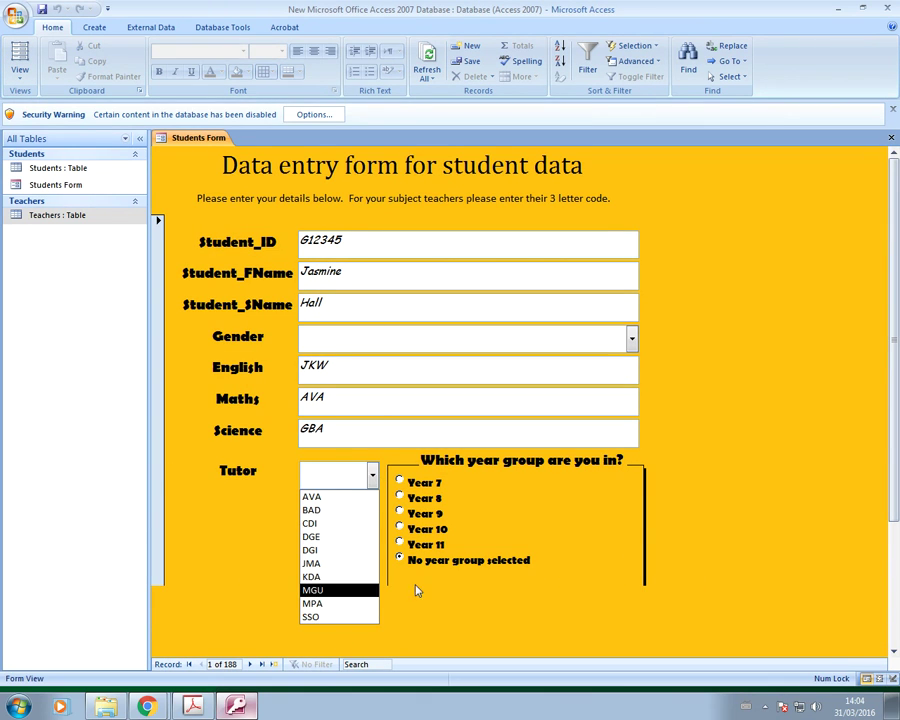
left_click(730, 582)
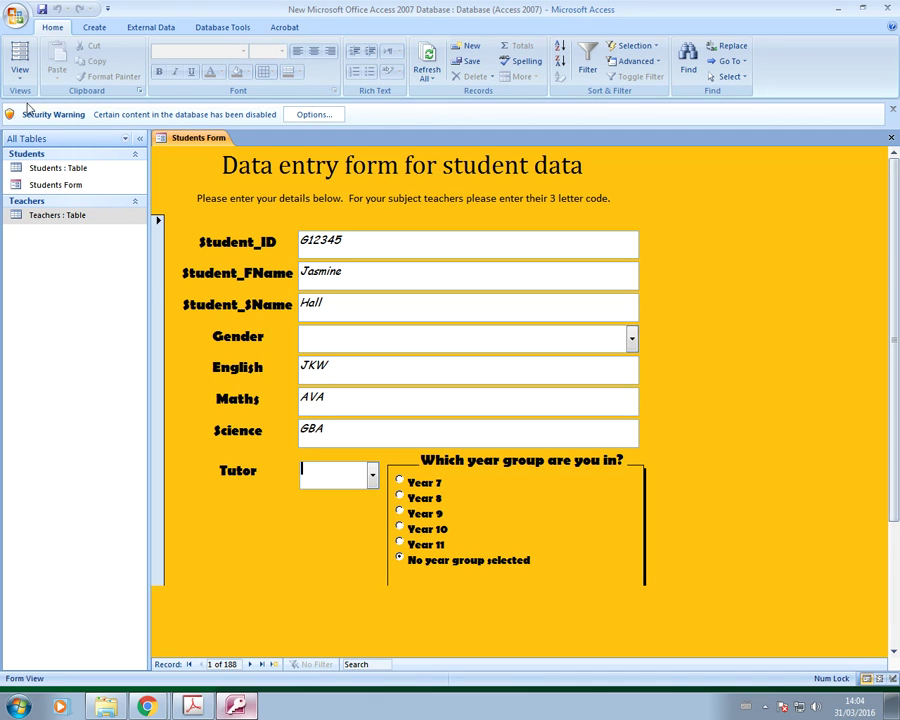
left_click(19, 62)
left_click(44, 161)
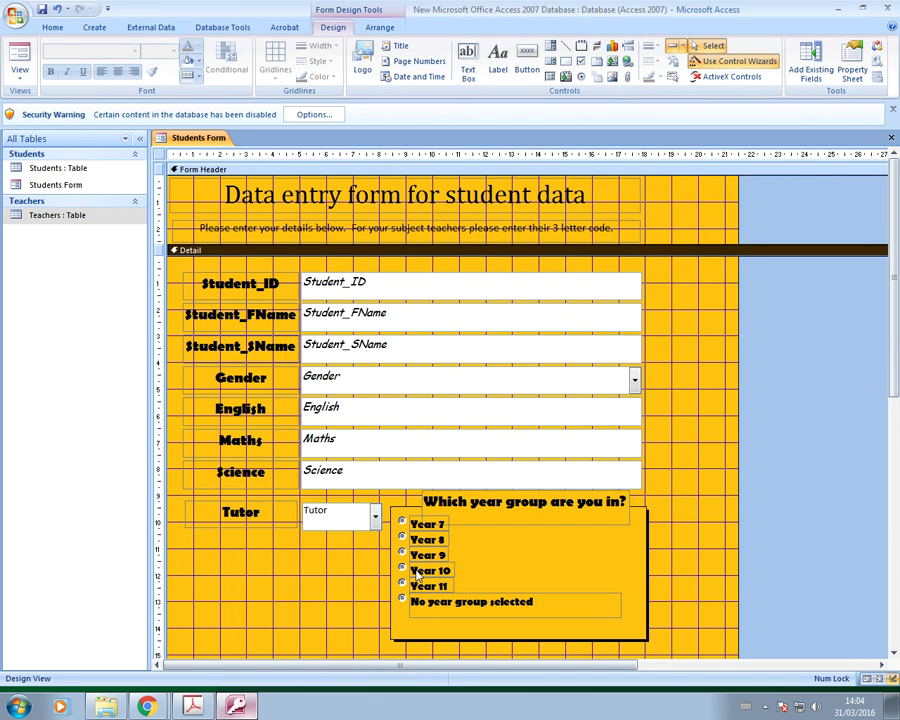
- Put the Tutor drop-down back below Science and shift the year-group box slightly right
left_click(638, 346)
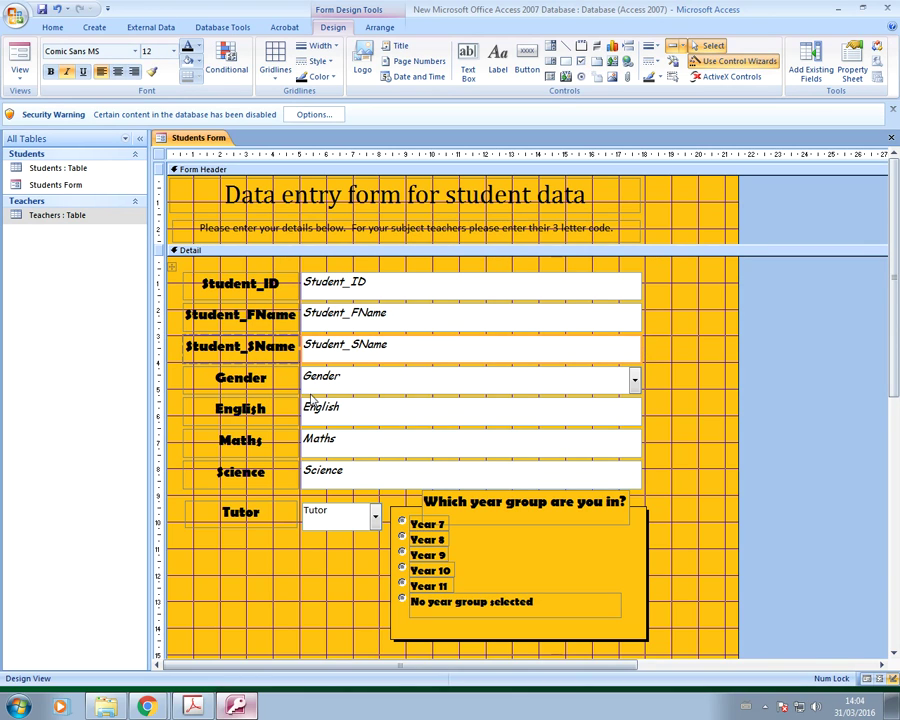
left_click(327, 520)
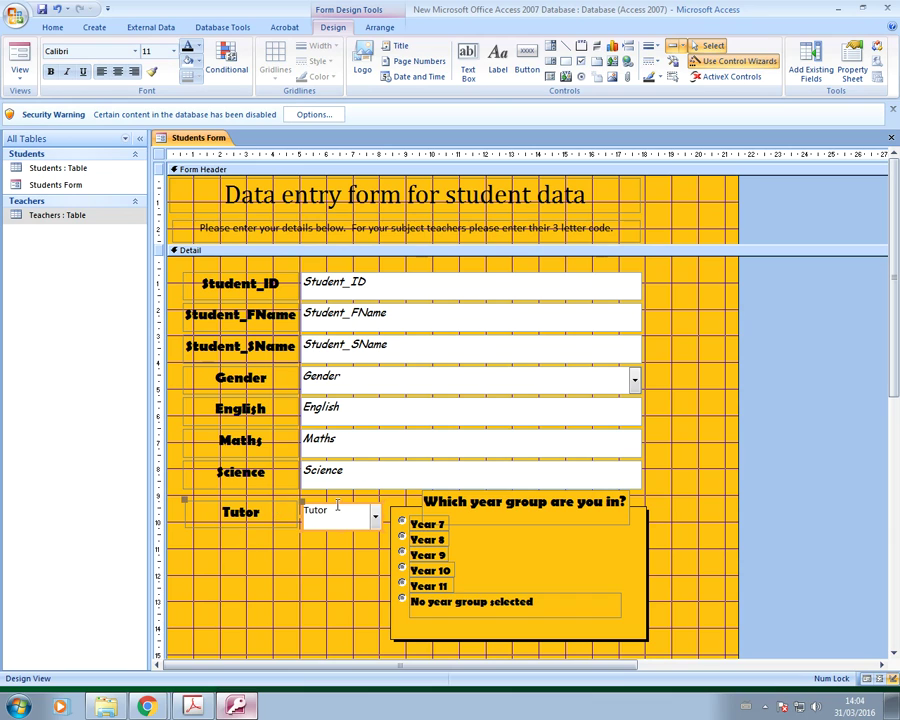
left_click_drag(338, 508, 320, 578)
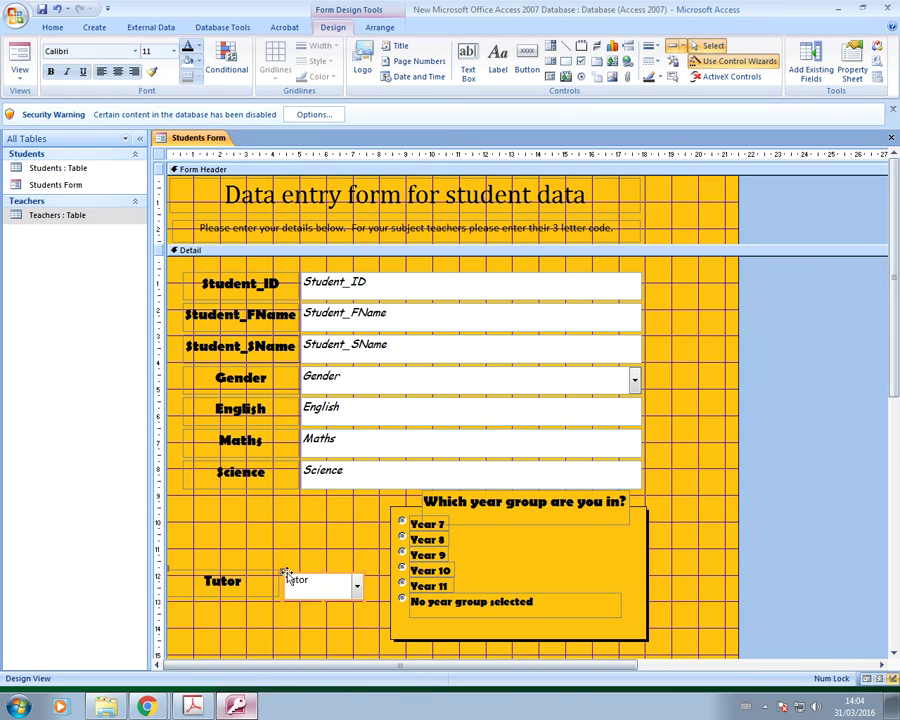
left_click_drag(284, 573, 300, 505)
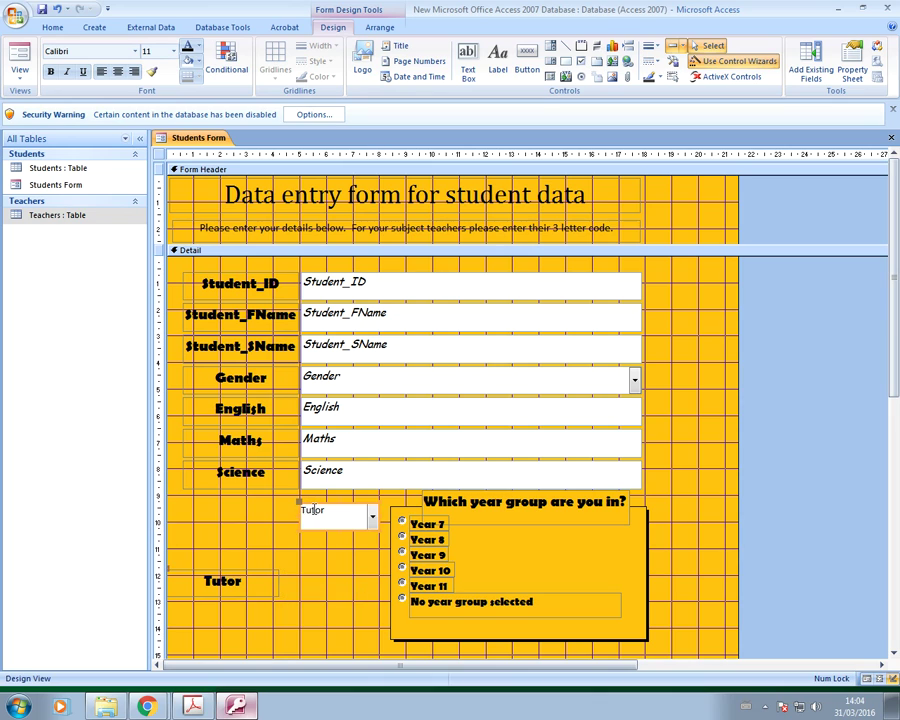
left_click(646, 512)
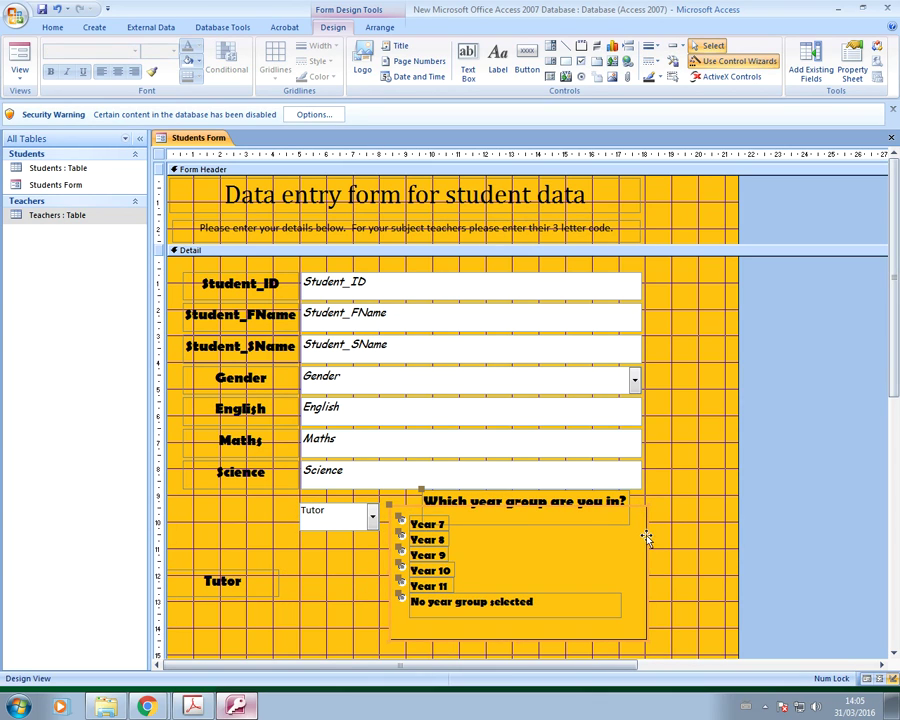
left_click_drag(643, 514, 655, 508)
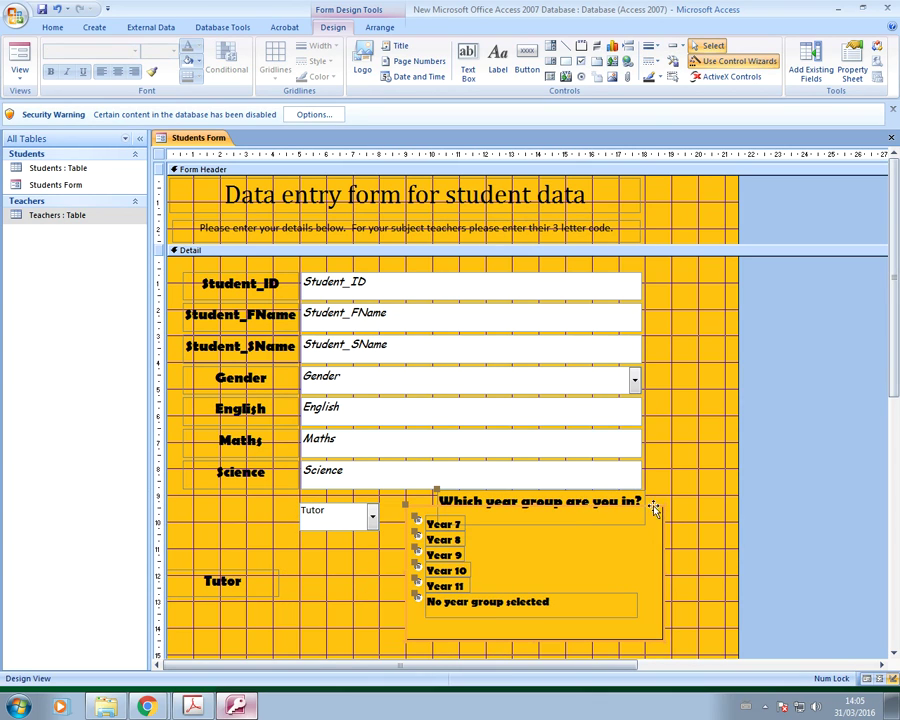
- Align the Tutor label beside its drop-down on one row and check it in Form View
left_click(365, 527)
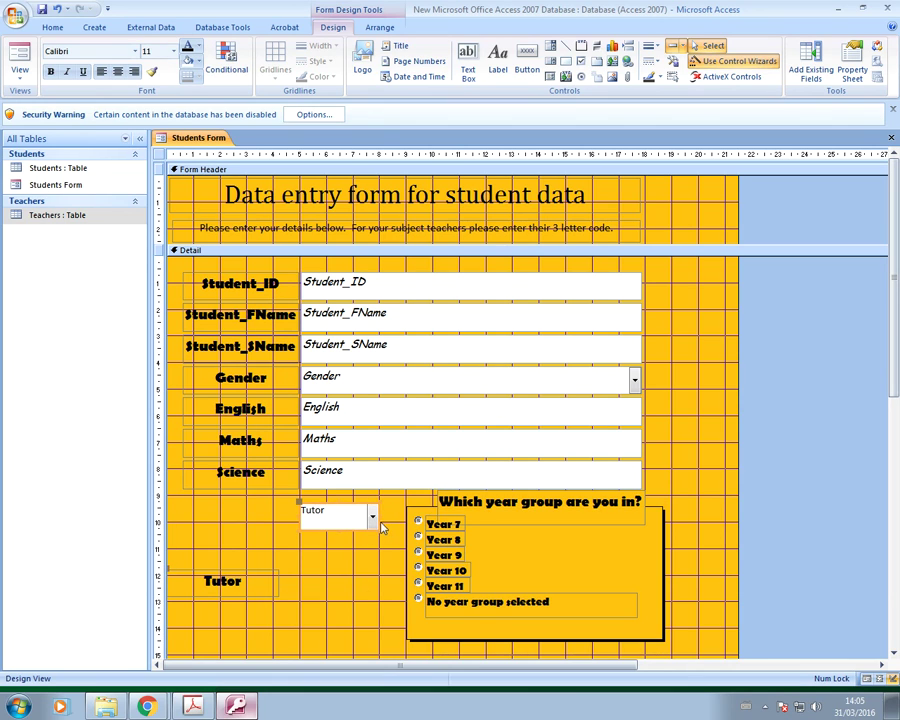
left_click_drag(378, 516, 397, 516)
left_click(377, 516)
left_click_drag(377, 516, 378, 516)
left_click(259, 572)
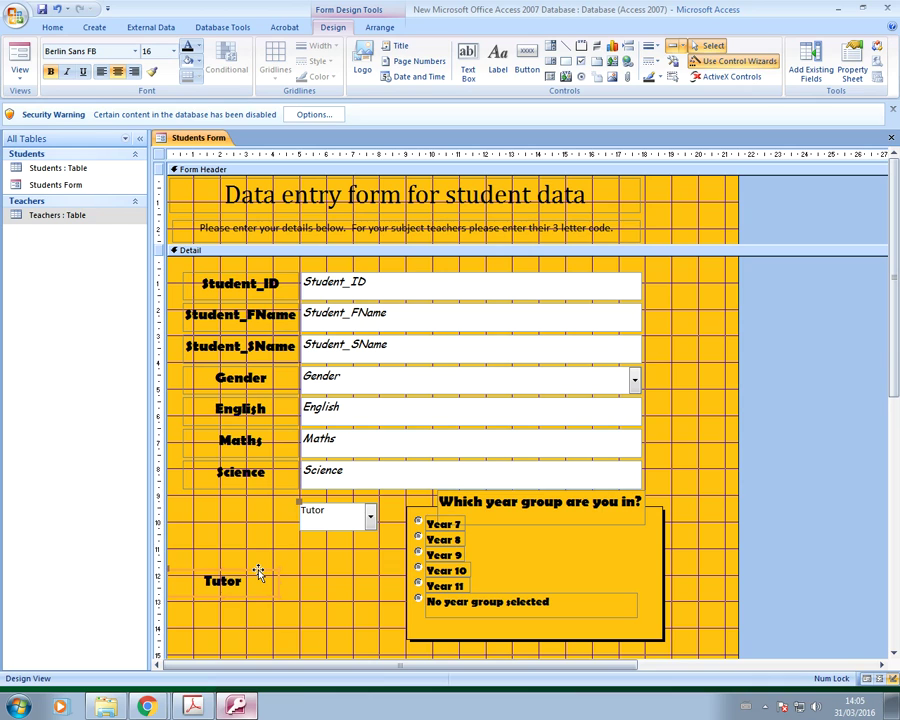
mouse_move(259, 572)
left_mouse_down()
mouse_move(275, 488)
mouse_move(273, 545)
mouse_move(257, 561)
left_mouse_up()
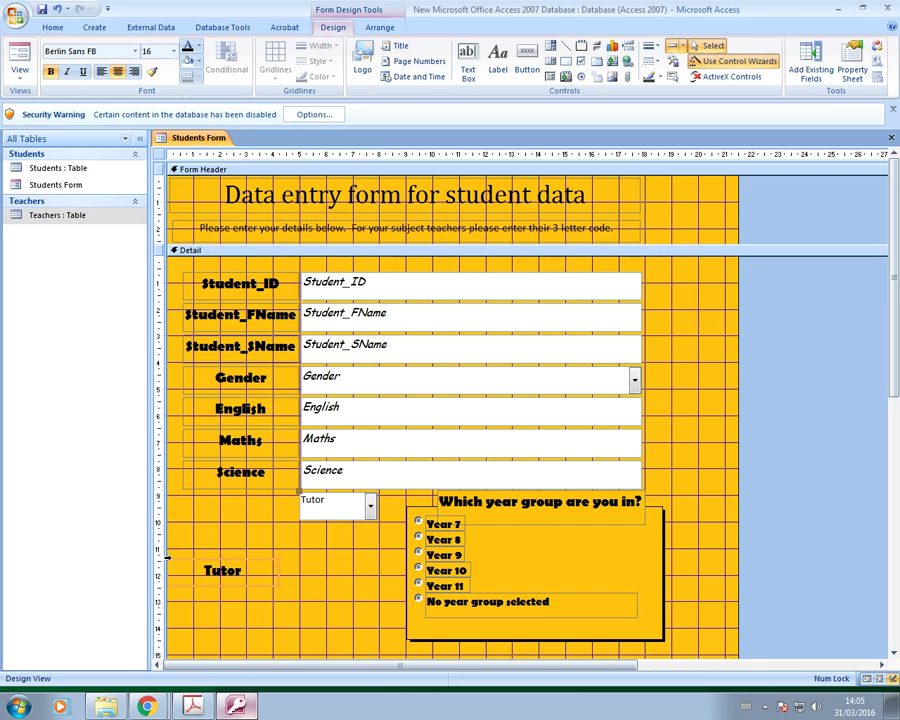
left_click_drag(168, 558, 184, 502)
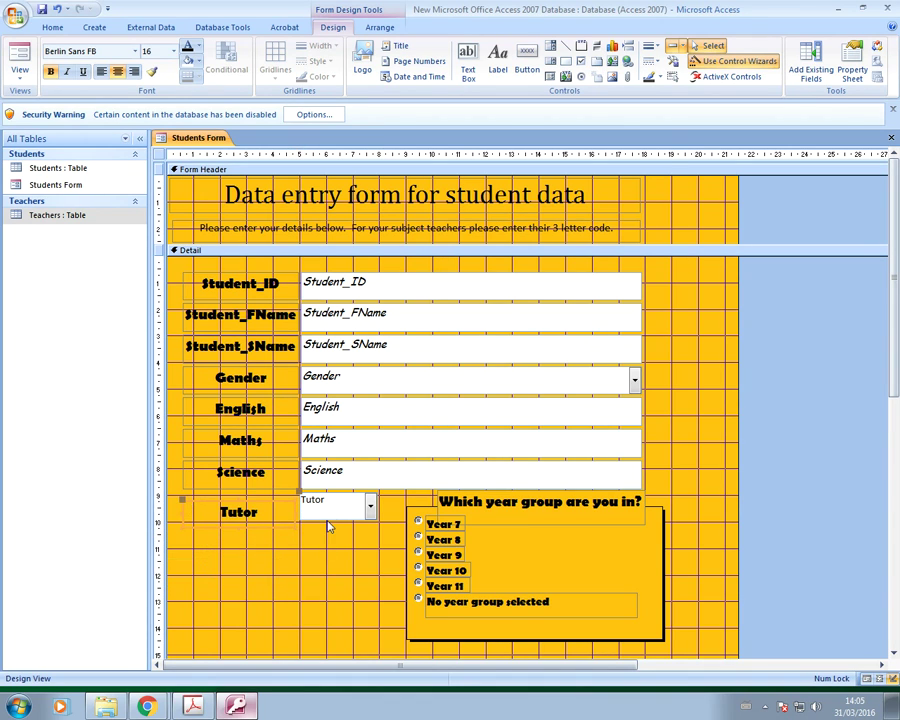
left_click(298, 499)
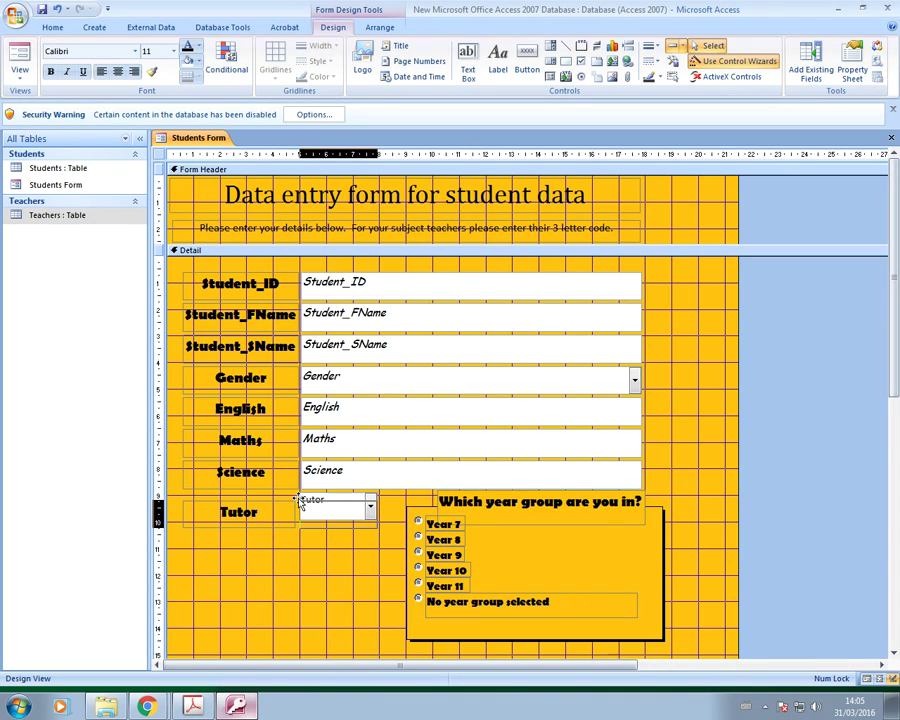
left_click_drag(298, 503, 300, 511)
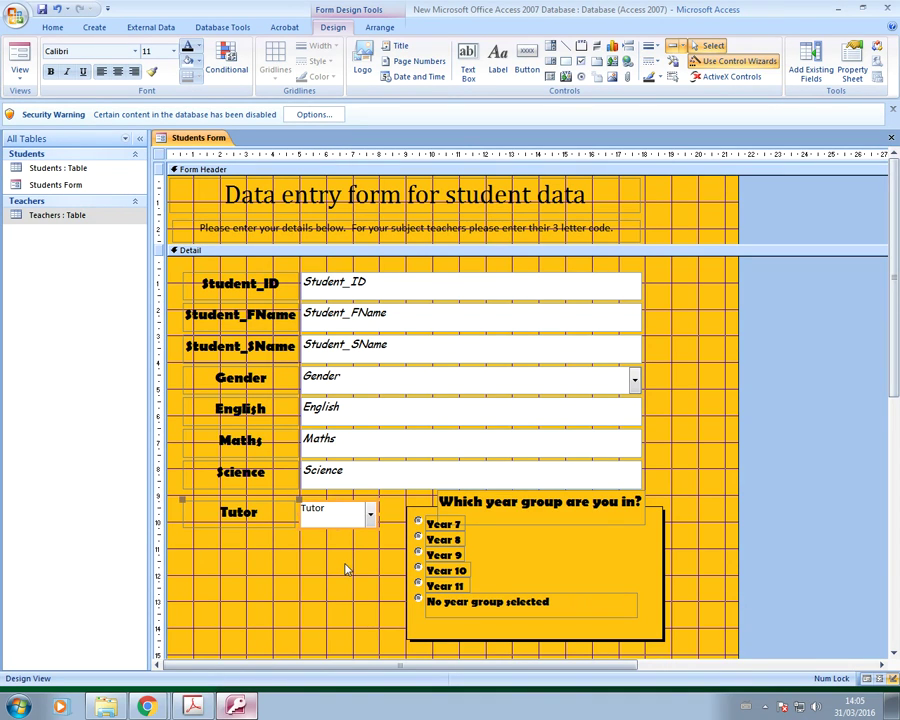
left_click(19, 62)
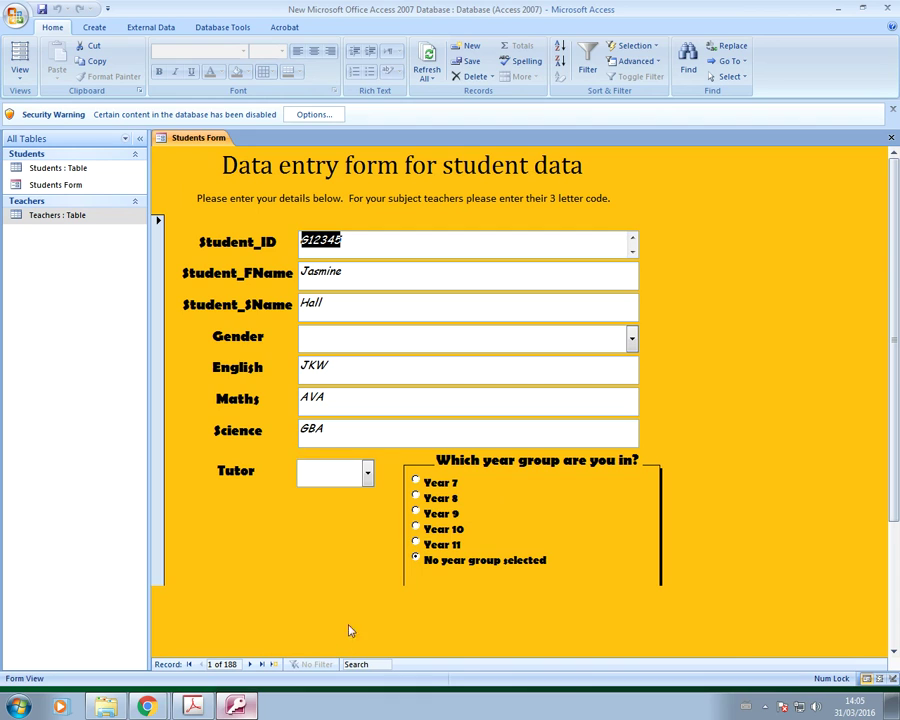
left_click(363, 475)
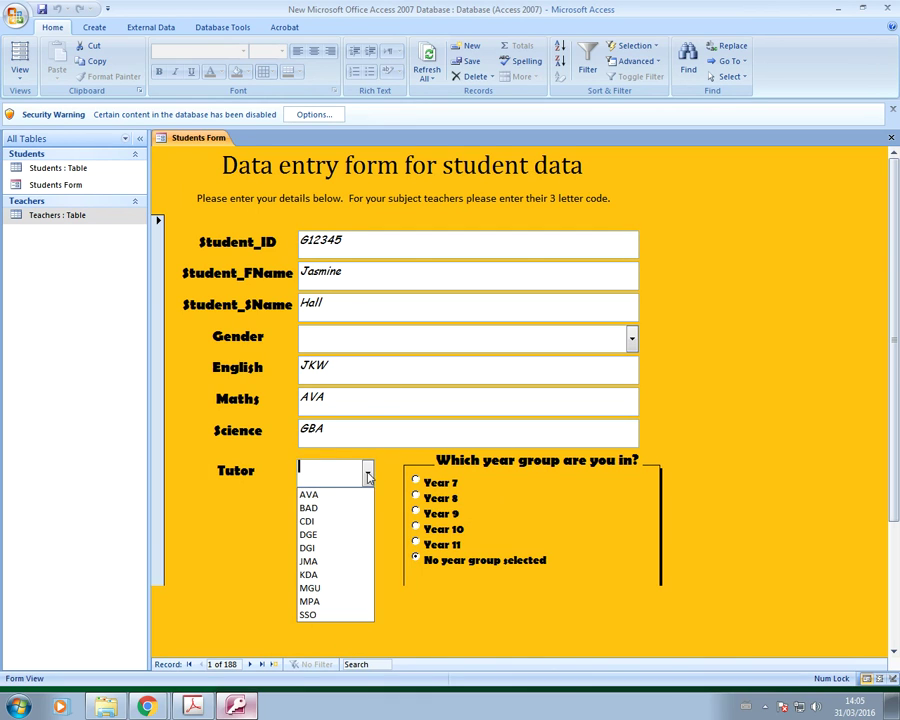
left_click(632, 340)
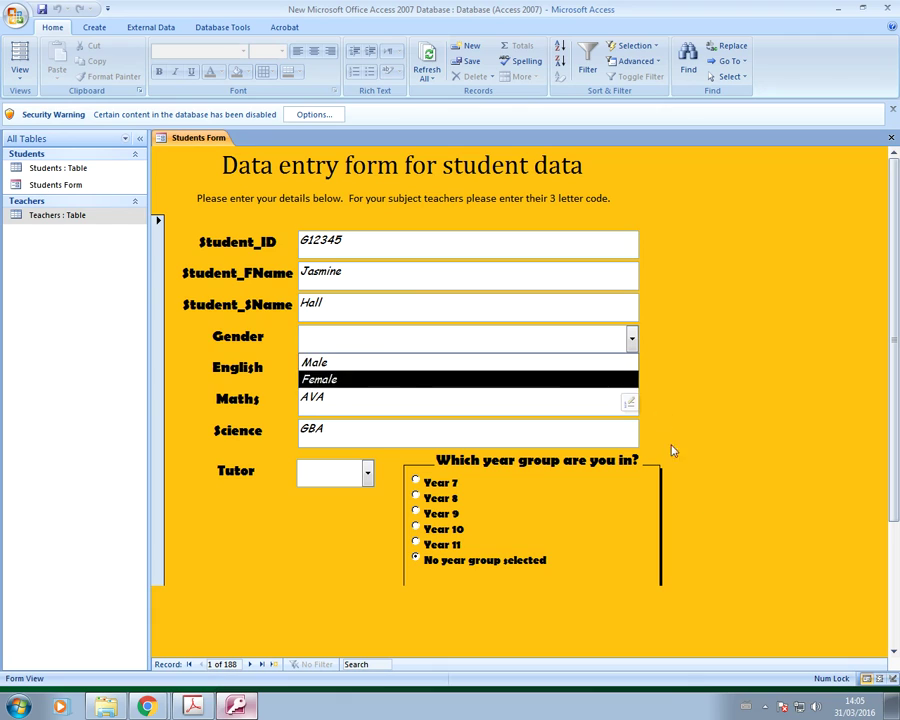
left_click(721, 542)
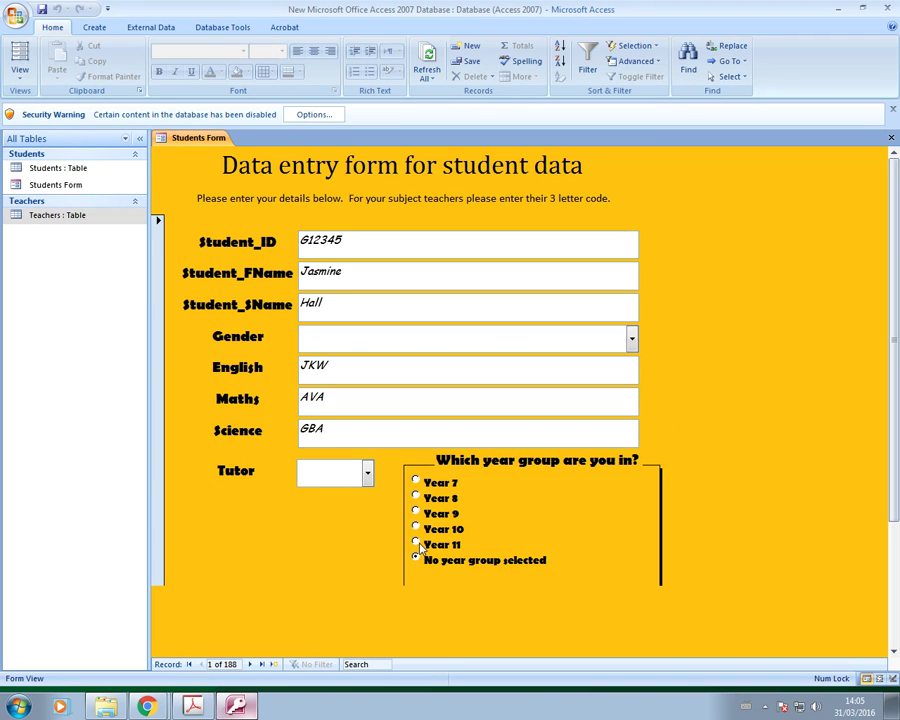